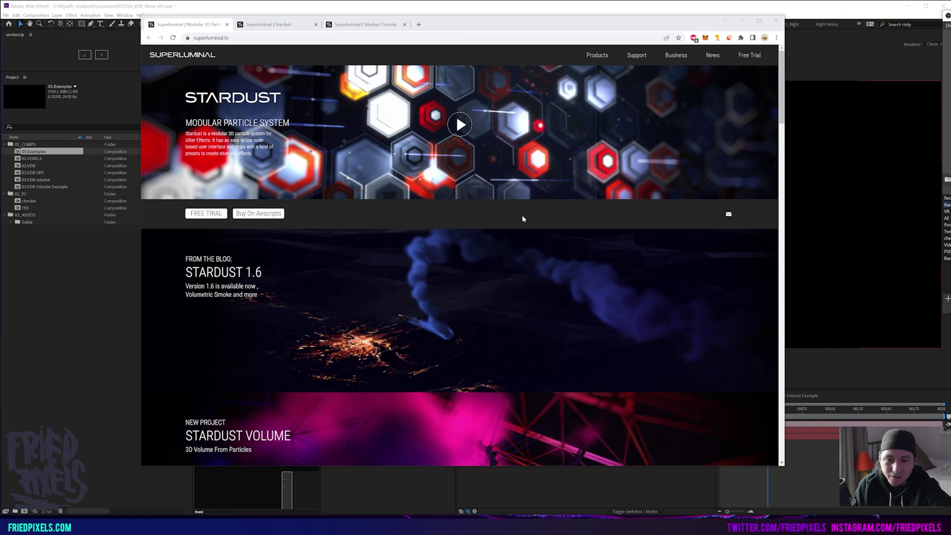
Step: Scroll the Superluminal home page down to its Stardust Volume Render and Volumes feature sections
scroll(520, 220, "down", 2)
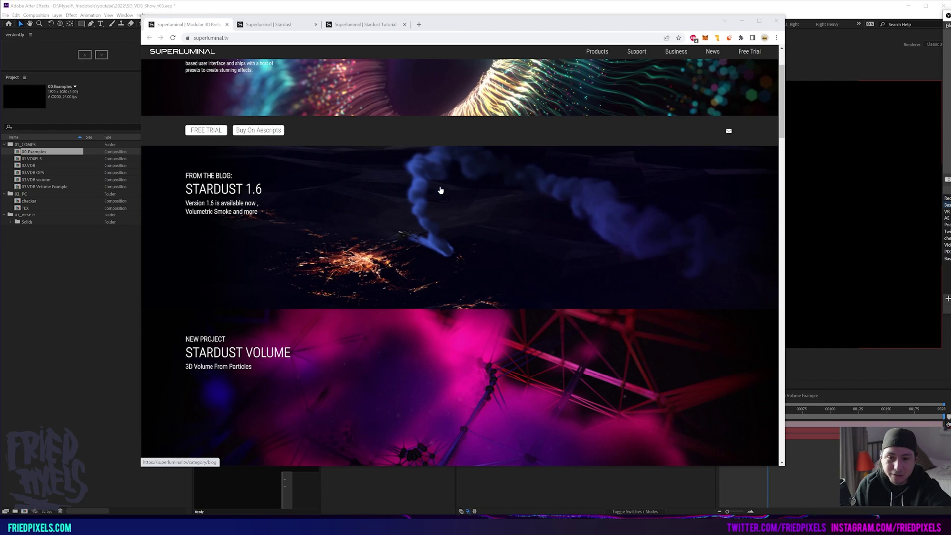
scroll(438, 208, "down", 4)
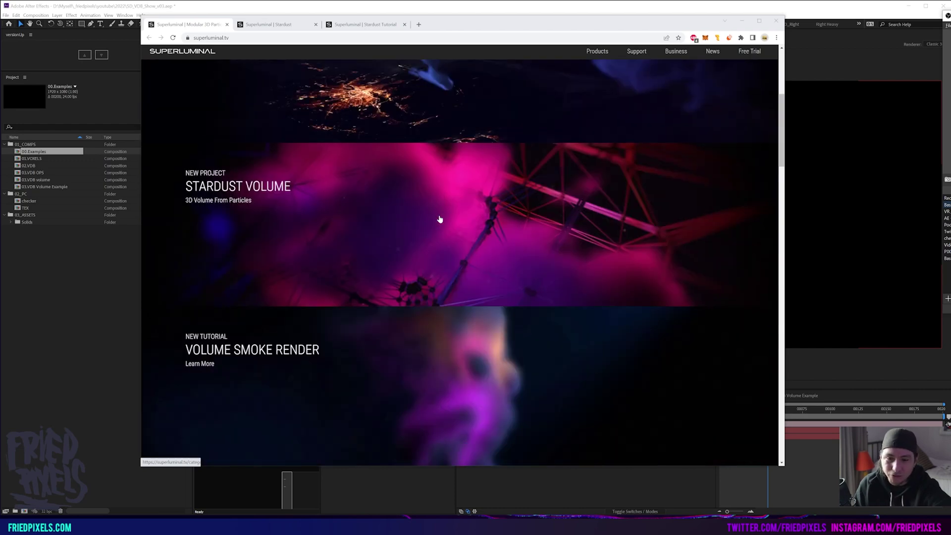
scroll(492, 268, "down", 2)
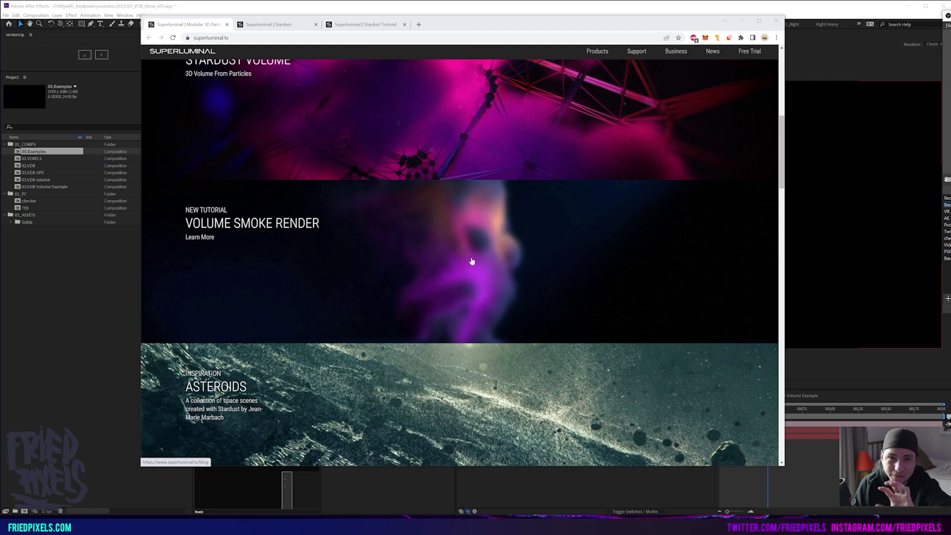
scroll(472, 262, "down", 10)
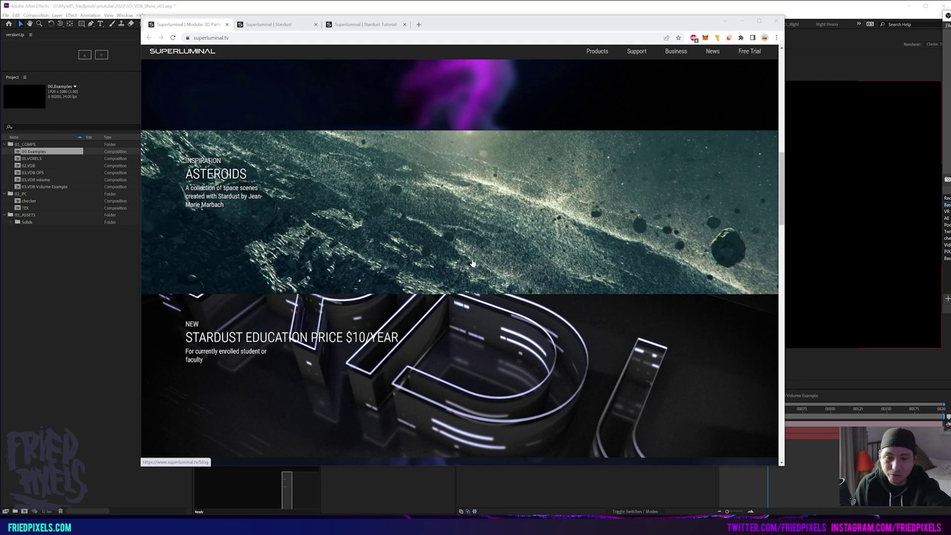
scroll(473, 263, "down", 5)
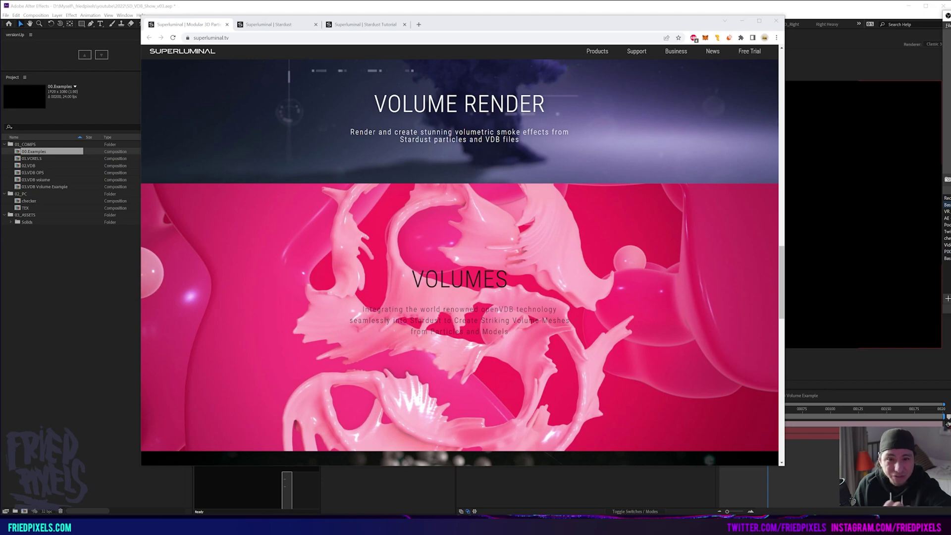
Step: Skim the Stardust download page and the user guide's Volume Render section, then minimize Chrome
left_click(280, 25)
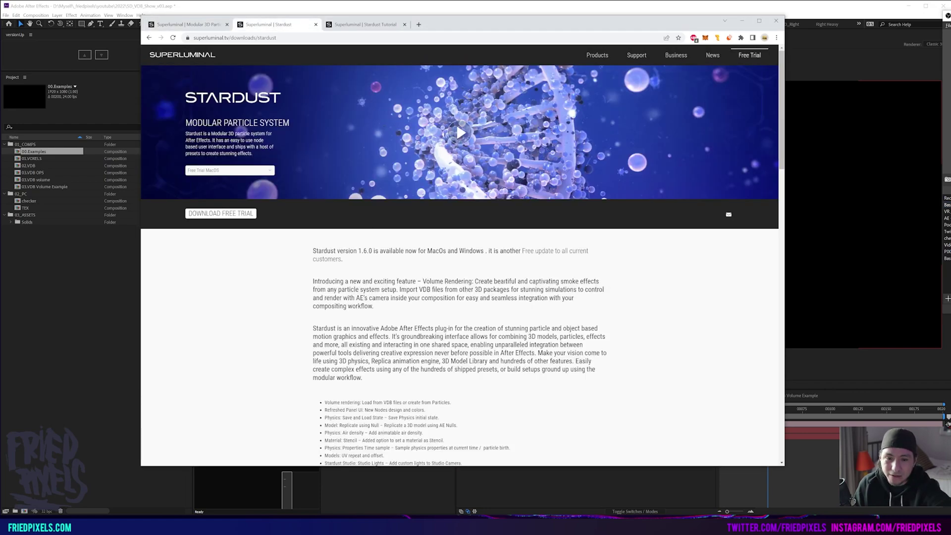
scroll(404, 283, "down", 2)
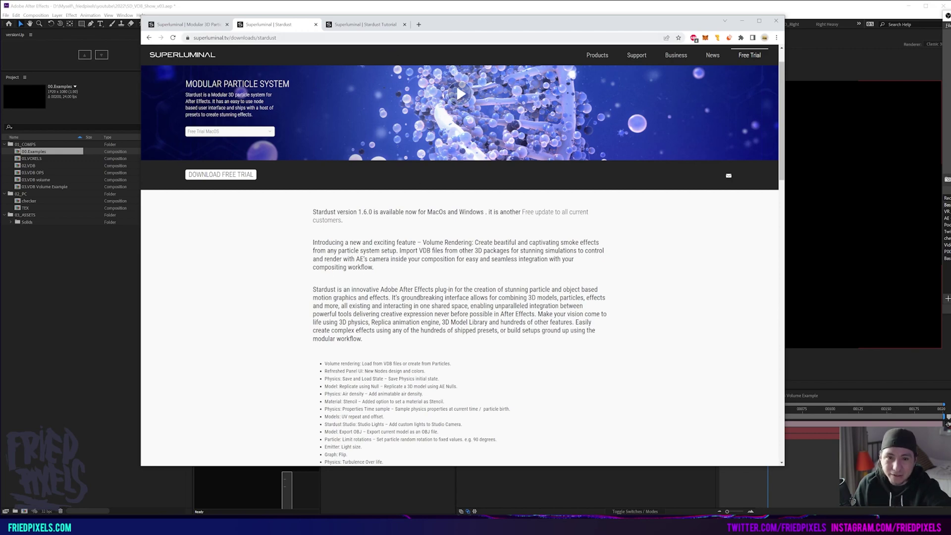
left_click(371, 29)
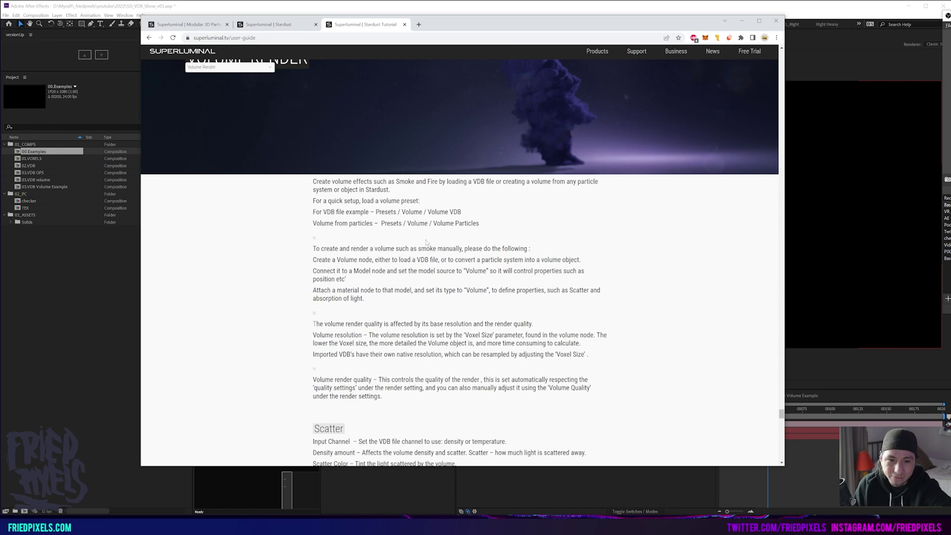
scroll(263, 114, "up", 3)
scroll(416, 288, "down", 4)
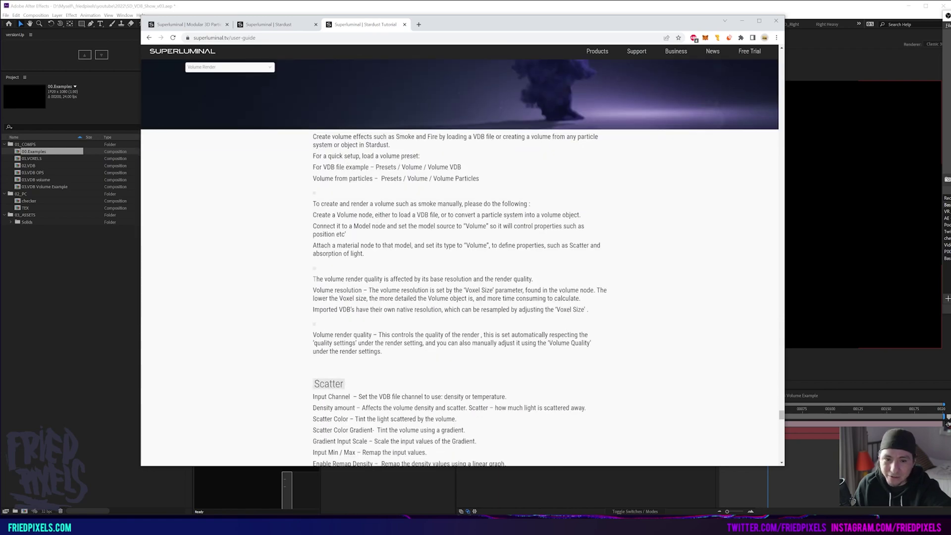
scroll(472, 265, "down", 8)
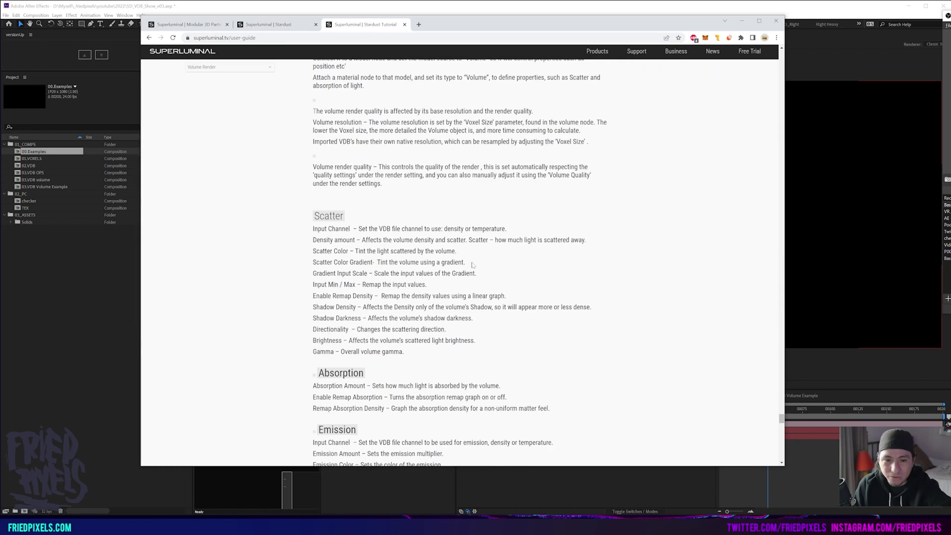
scroll(471, 265, "down", 4)
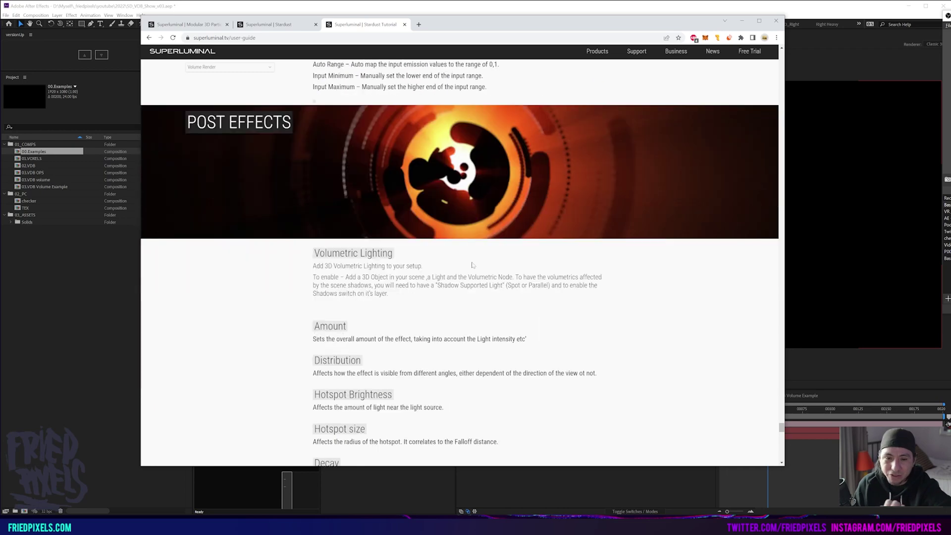
scroll(471, 265, "up", 12)
scroll(473, 263, "up", 9)
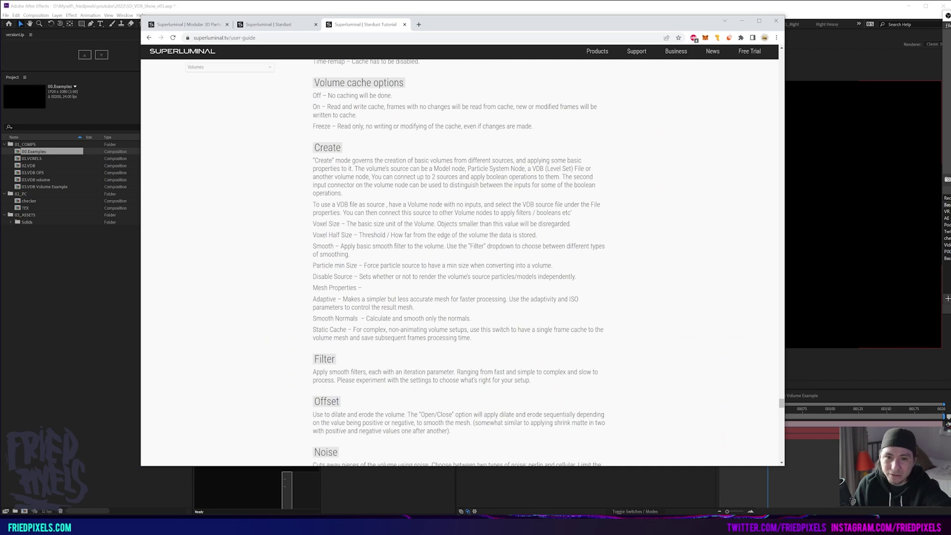
left_click(744, 21)
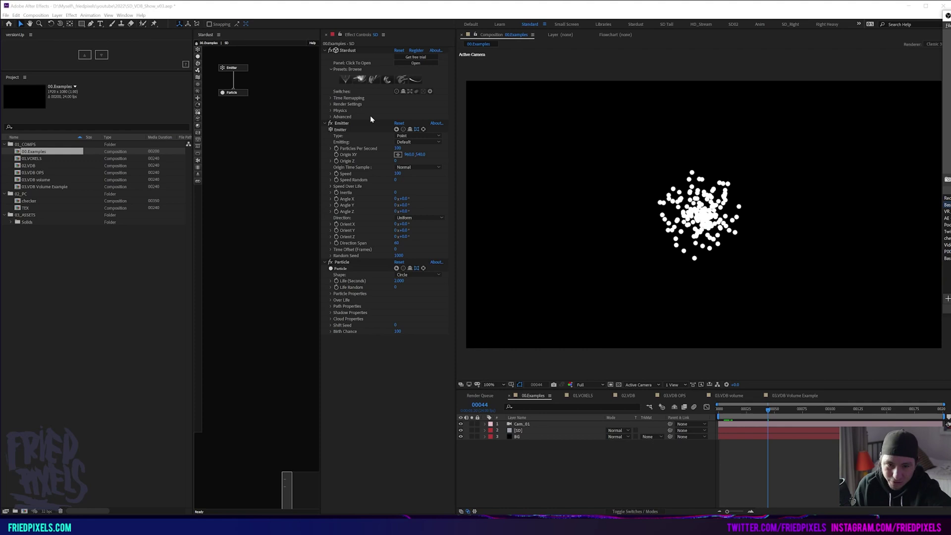
Step: Open the Stardust presets browser and its Volume presets folder
left_click(369, 81)
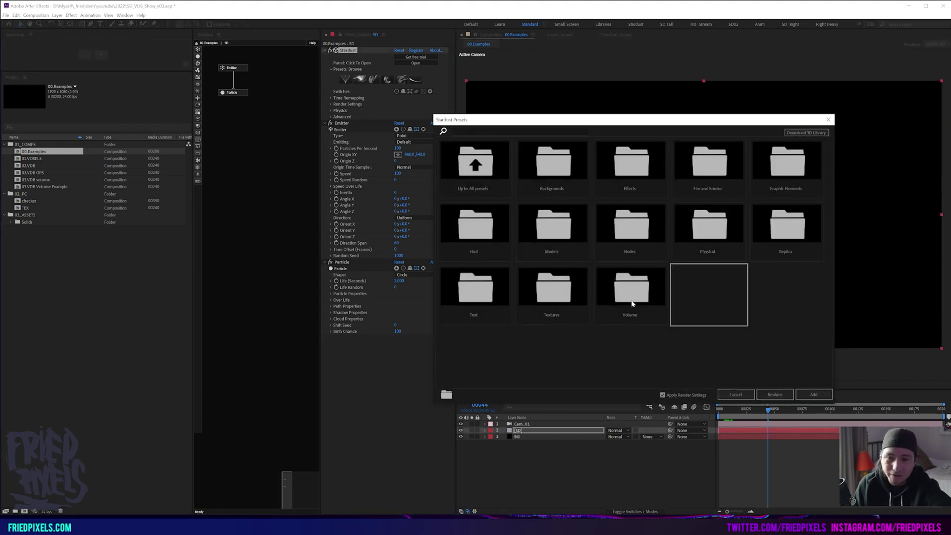
double_click(633, 300)
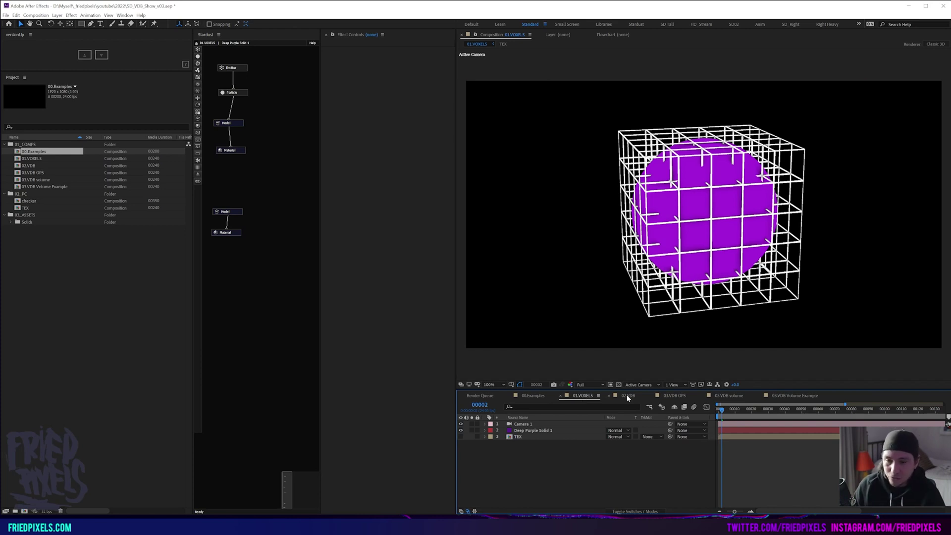
Step: Orbit the camera around the purple voxel sphere, then switch to the 02.VDB comp
key("c")
left_click_drag(693, 204, 692, 172)
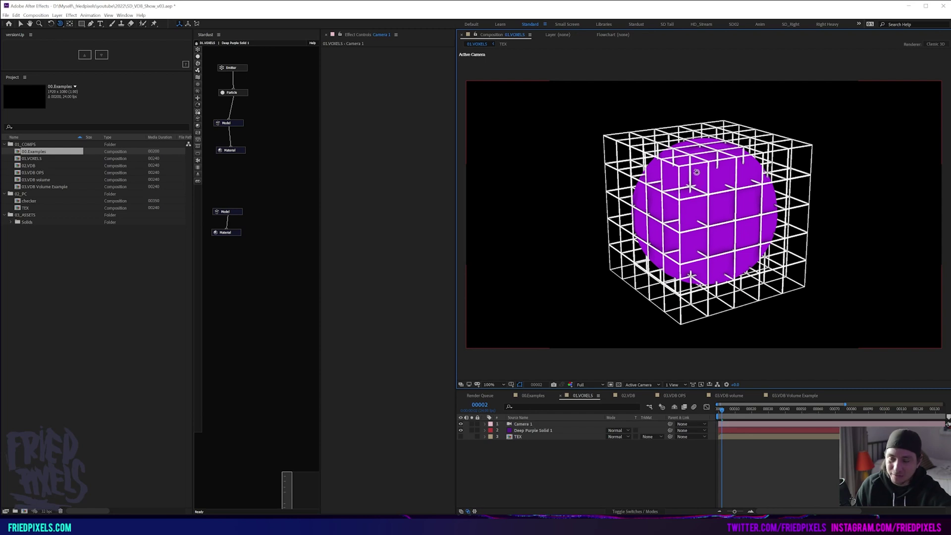
left_click(625, 397)
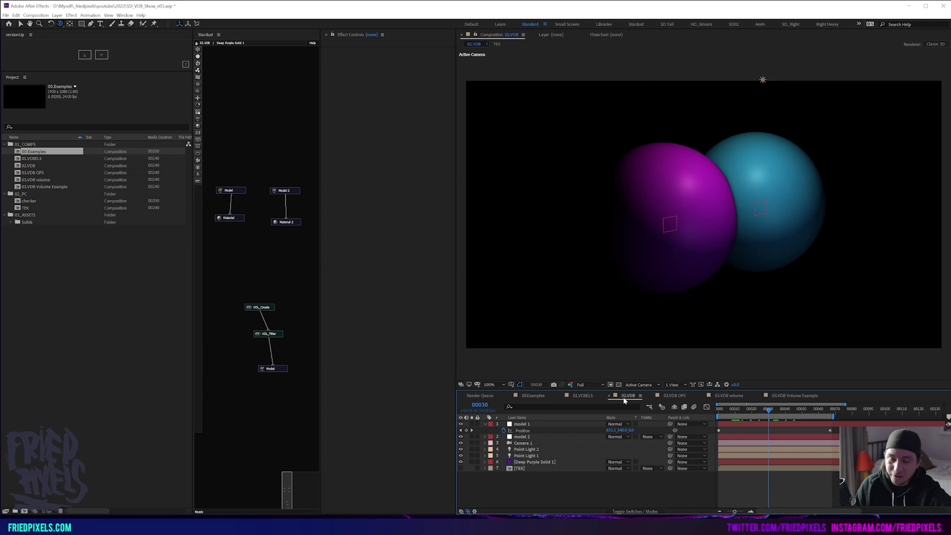
Step: Show the Stardust node graph and scrub the timeline to watch the purple sphere move
left_click(267, 226)
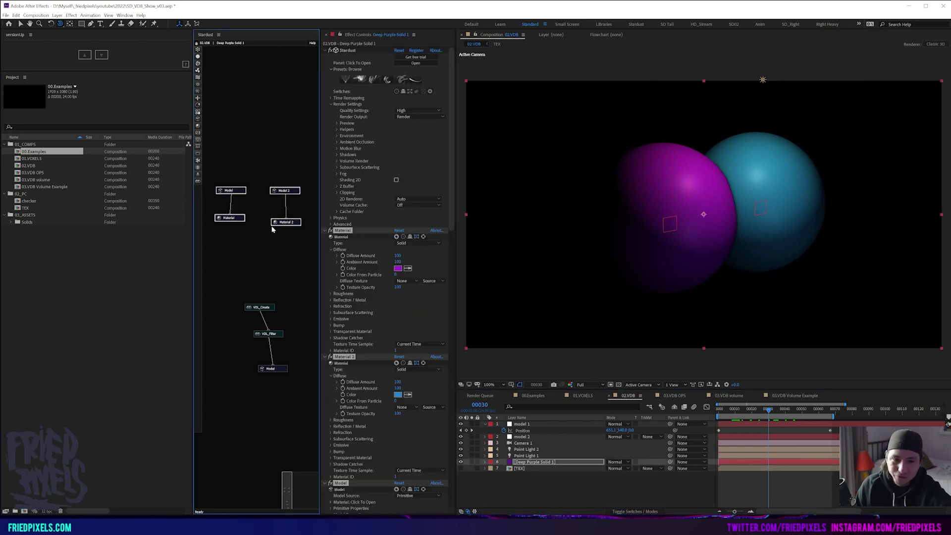
left_click_drag(212, 165, 297, 241)
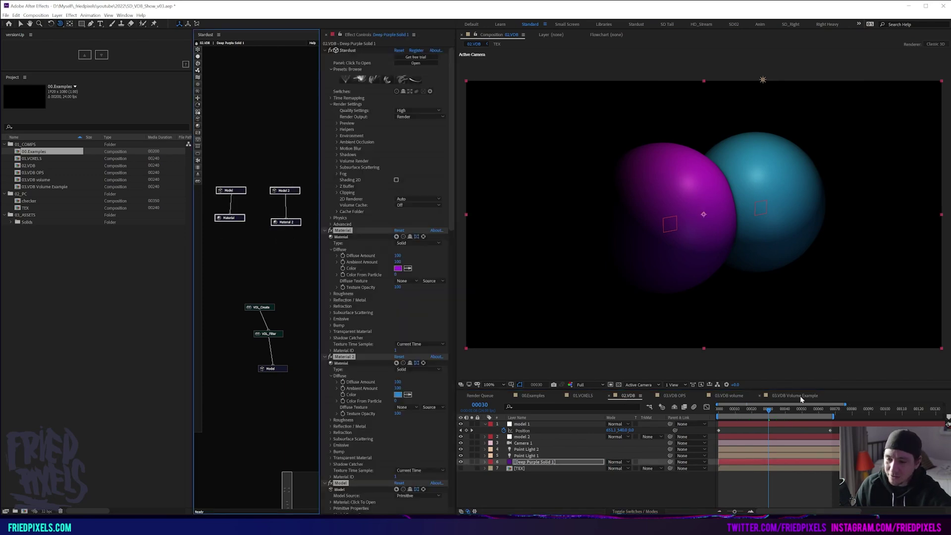
left_click(734, 410)
left_click_drag(734, 410, 762, 410)
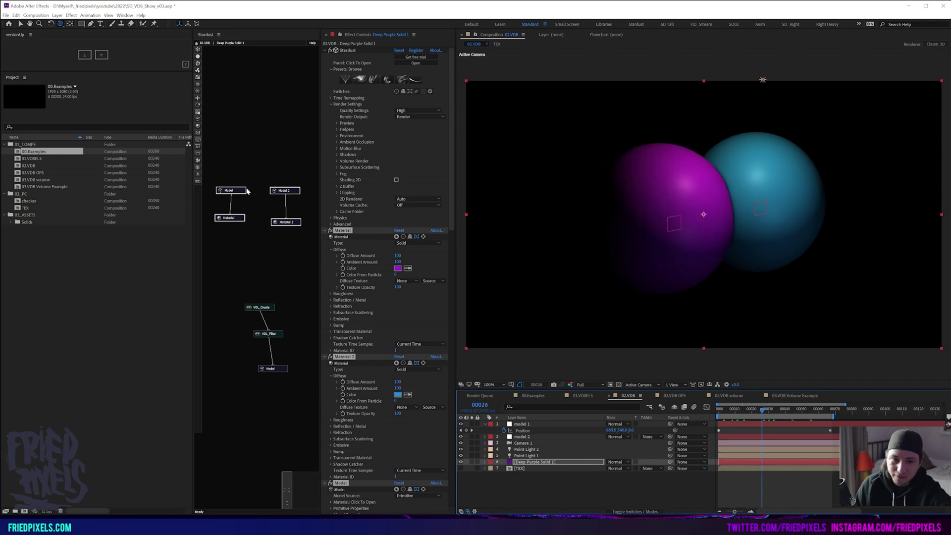
left_click(243, 192)
left_click(244, 192)
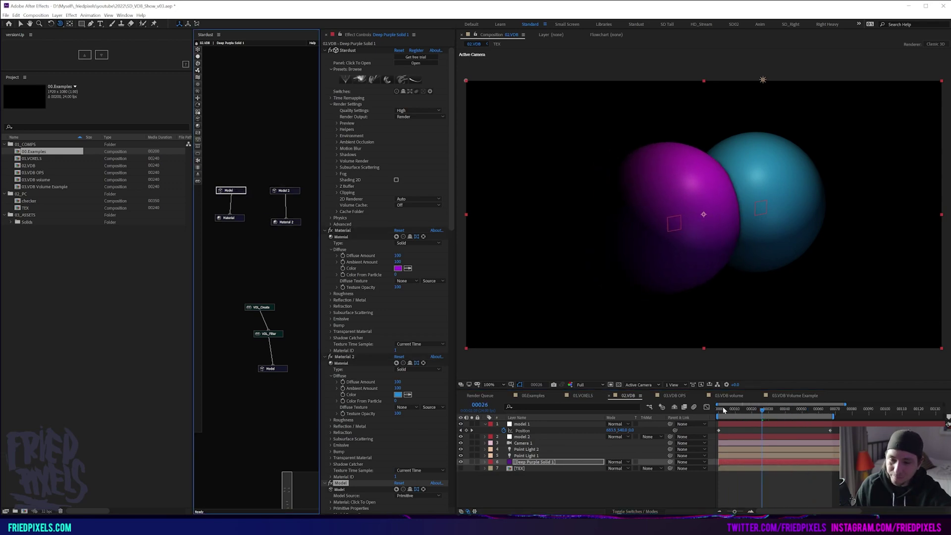
Step: Preview the model 1 layer's motion, then wire the sphere's Model node into VOL_Create
left_click(780, 424)
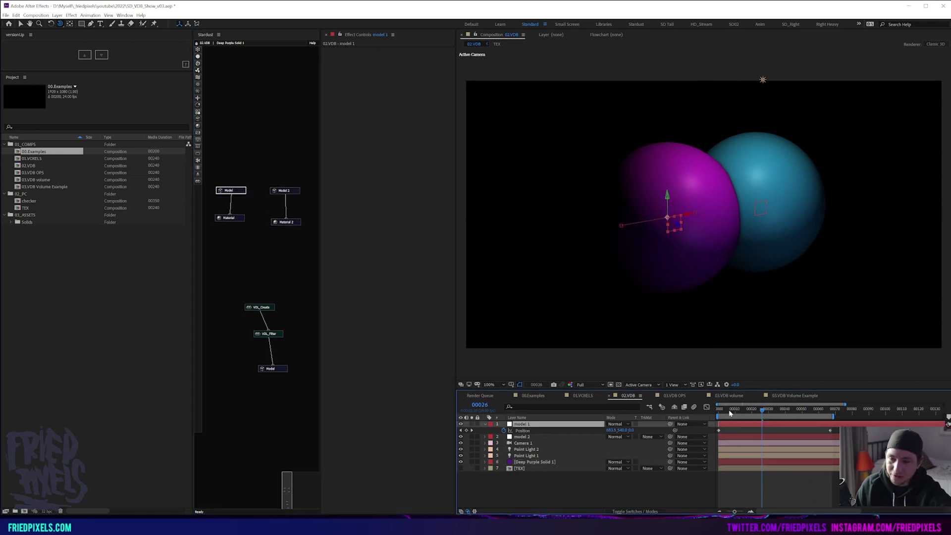
key("space")
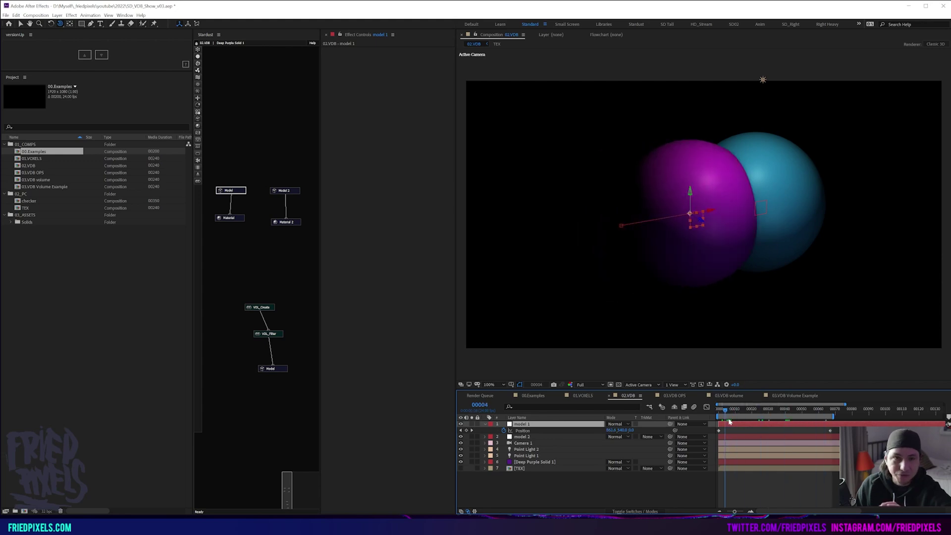
left_click_drag(729, 421, 760, 419)
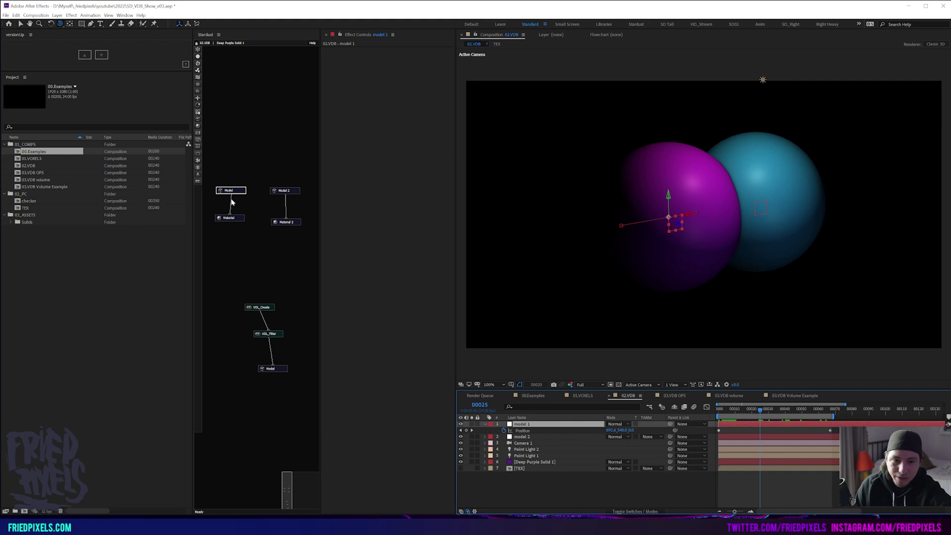
left_click_drag(231, 194, 258, 309)
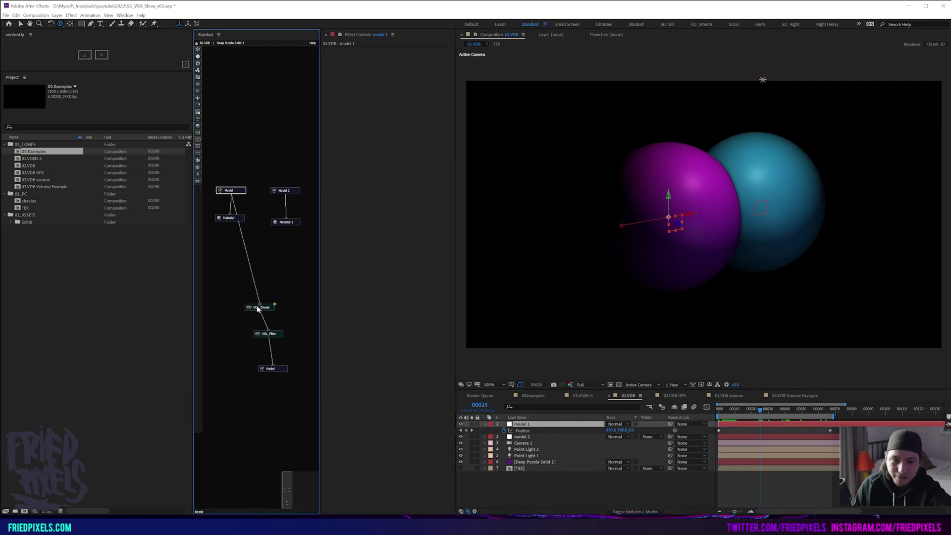
Step: Wire Model 2 into VOL_Create too and bring a Gaussian VOL_Filter into the chain
left_click_drag(286, 194, 257, 270)
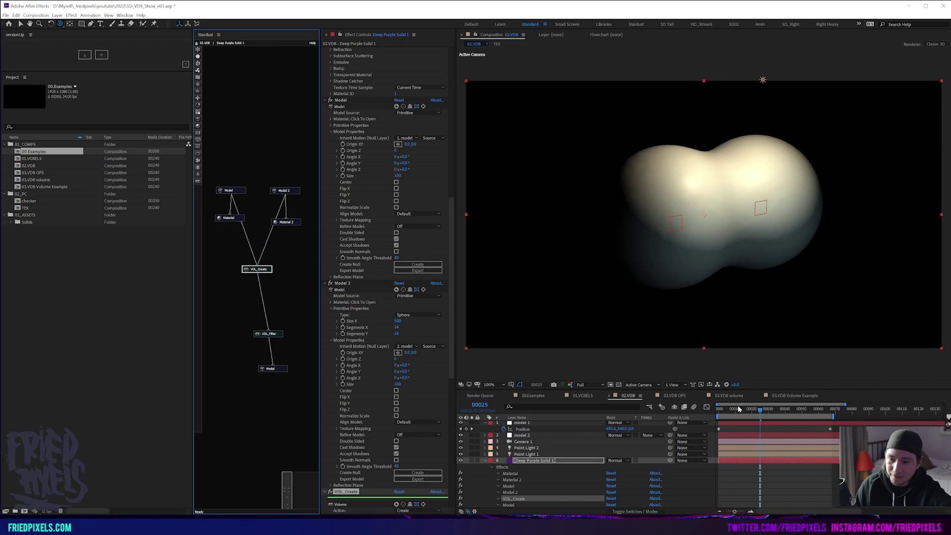
left_click_drag(739, 408, 781, 416)
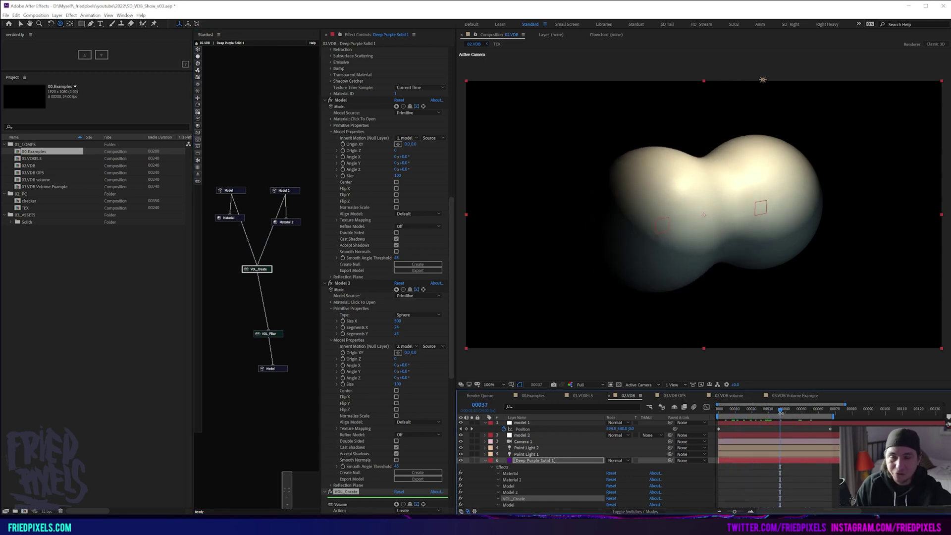
left_click(282, 333)
left_click(282, 371)
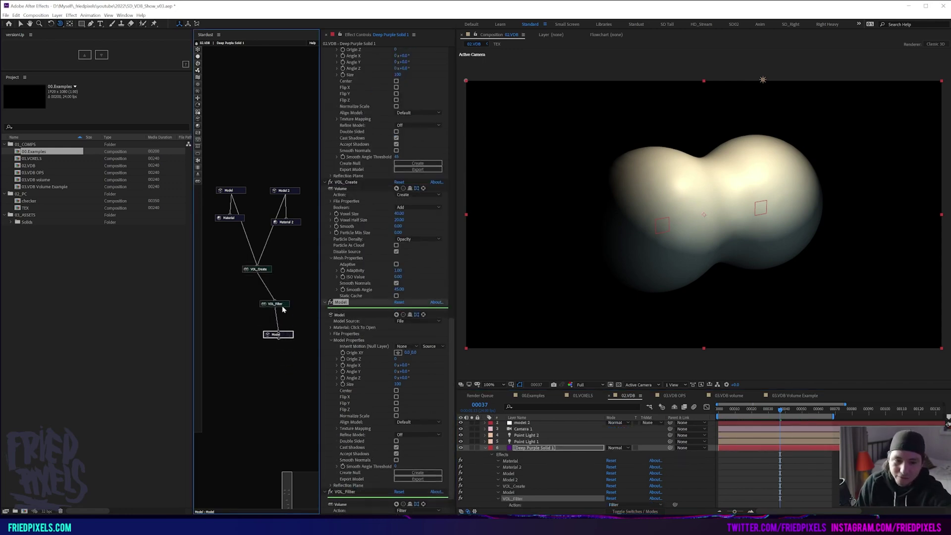
left_click(282, 306)
scroll(364, 384, "down", 1)
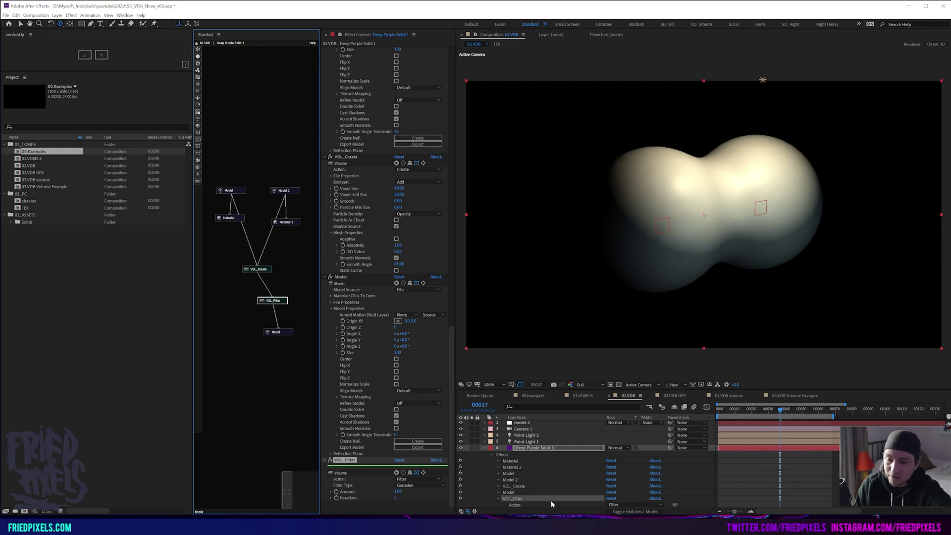
Step: Compare the merged blob across frames and export it through the output Model node
left_click_drag(733, 407, 782, 418)
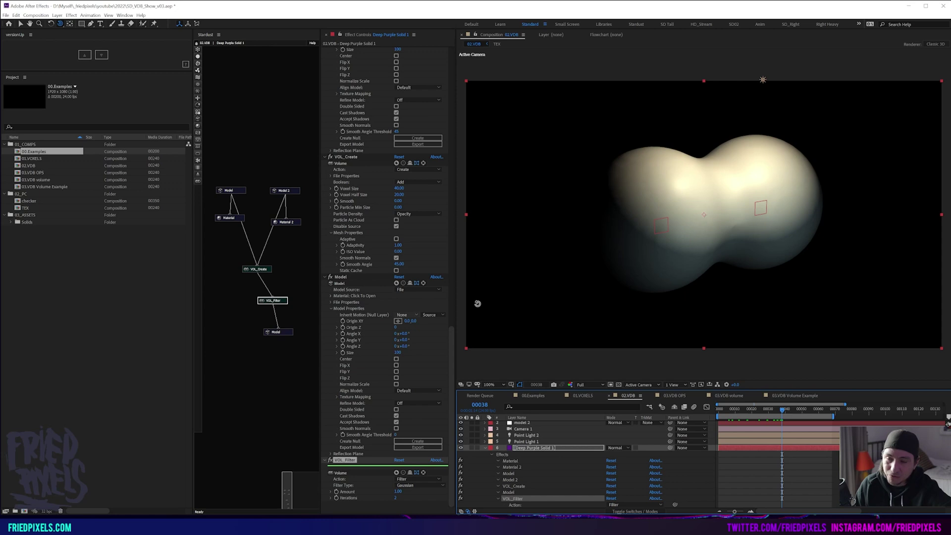
left_click(283, 334)
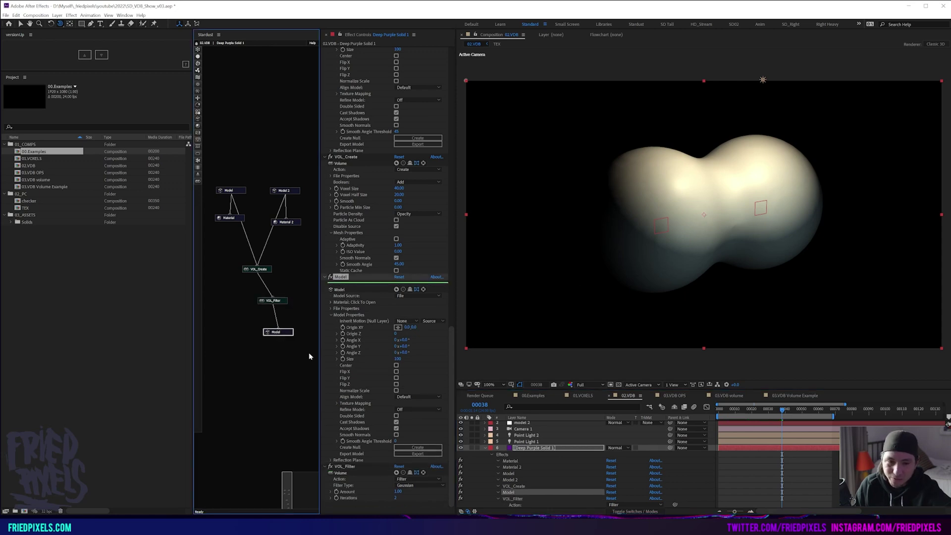
left_click(414, 455)
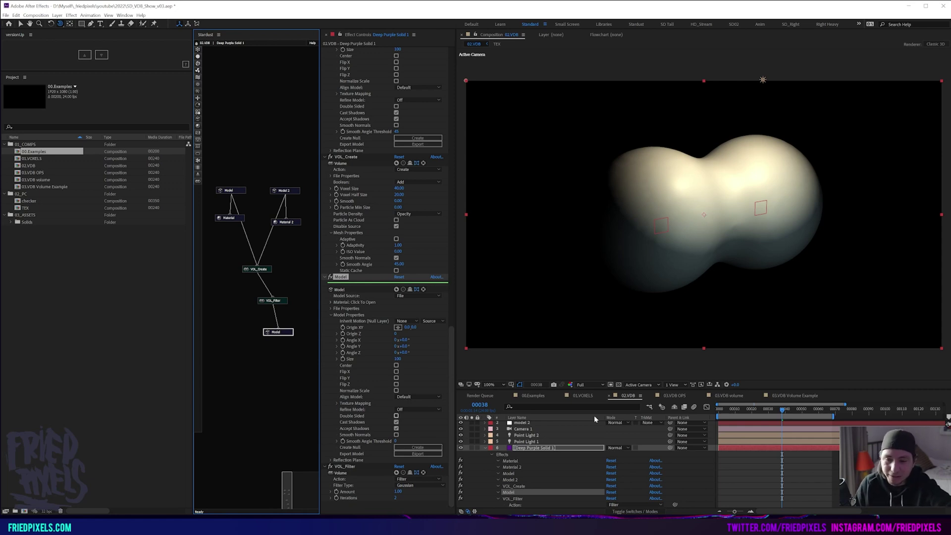
Step: In the 03.VDB OPS comp, move the Volume, Model and Material node chain lower
left_click(674, 396)
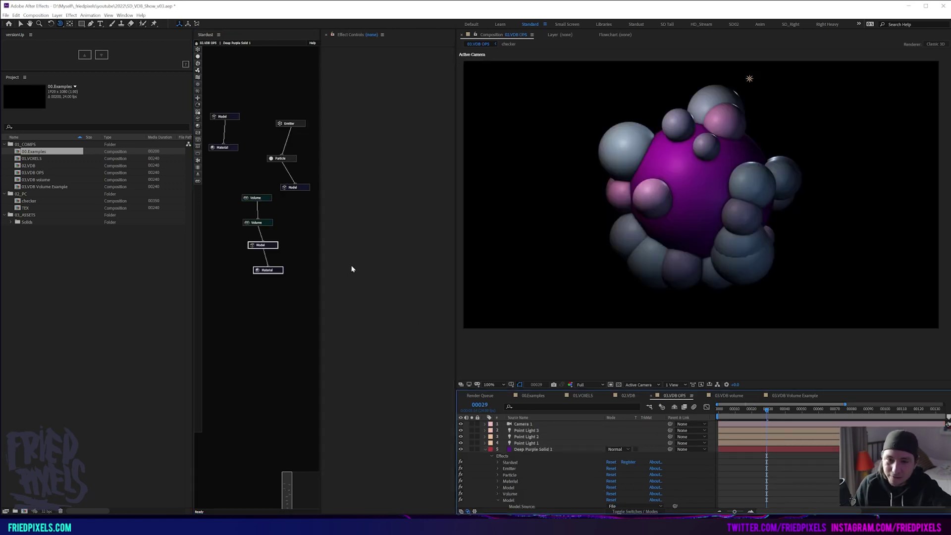
left_click_drag(231, 183, 272, 283)
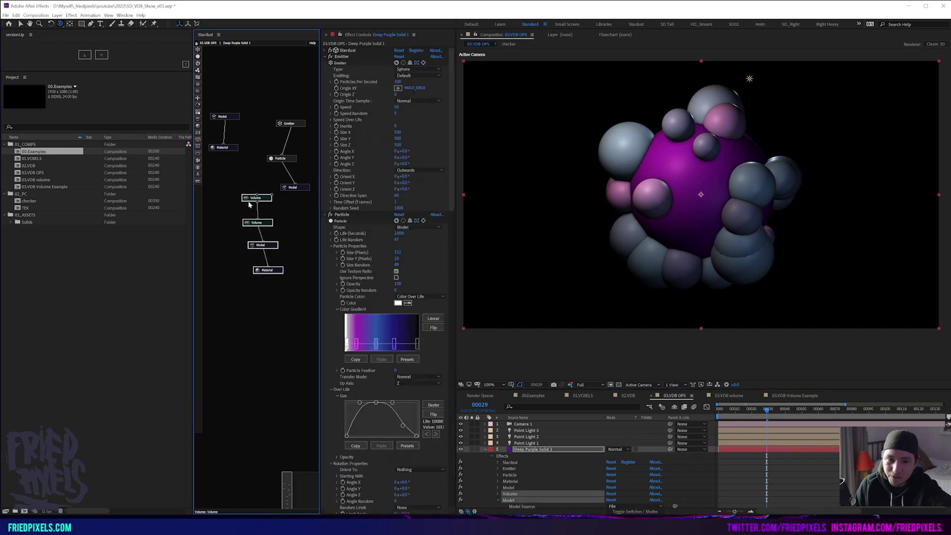
left_click_drag(249, 204, 244, 234)
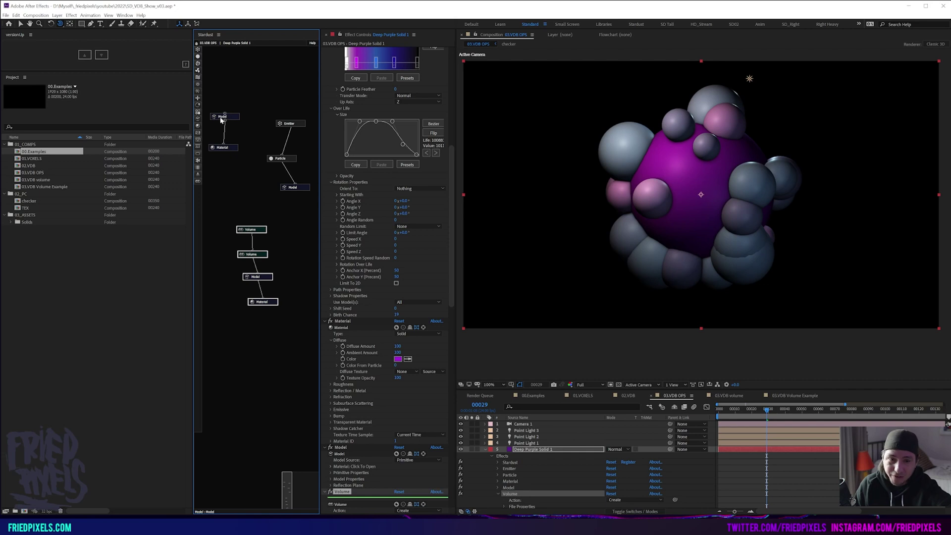
Step: Wire both the Model and the Particle outputs into the top Volume node and check the mesh
left_click_drag(225, 120, 248, 227)
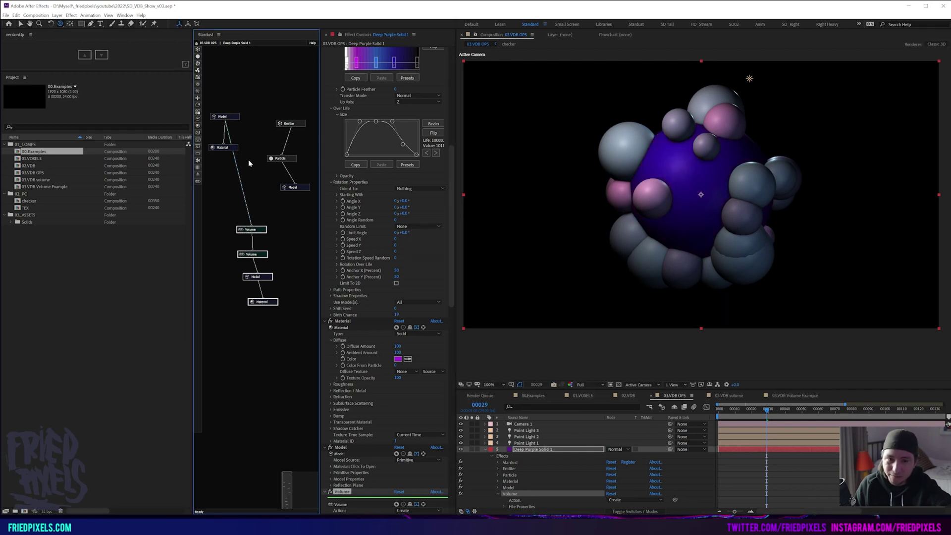
left_click_drag(281, 162, 251, 228)
left_click_drag(749, 407, 779, 417)
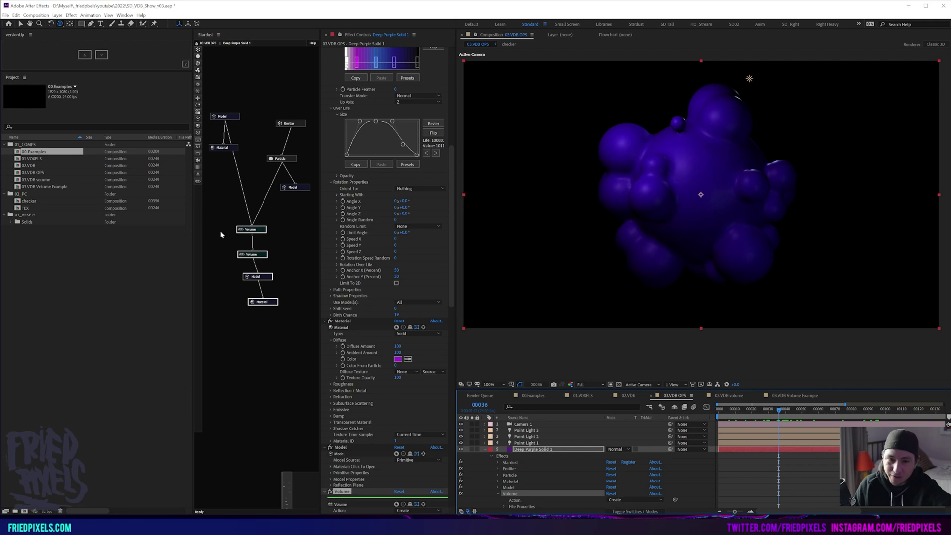
scroll(397, 416, "down", 3)
scroll(366, 437, "down", 2)
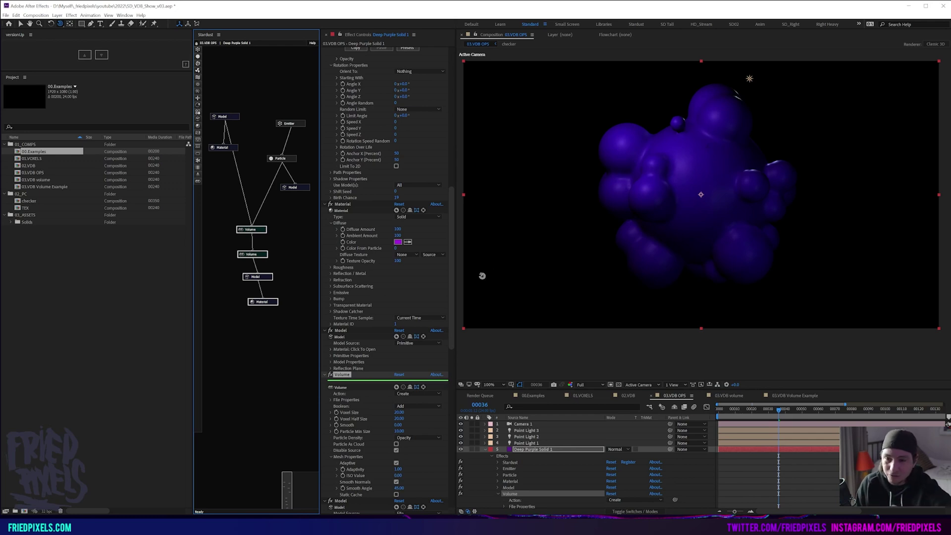
Step: Inspect the final material and model, keeping the mesh's Sphere UV mapping
left_click(271, 303)
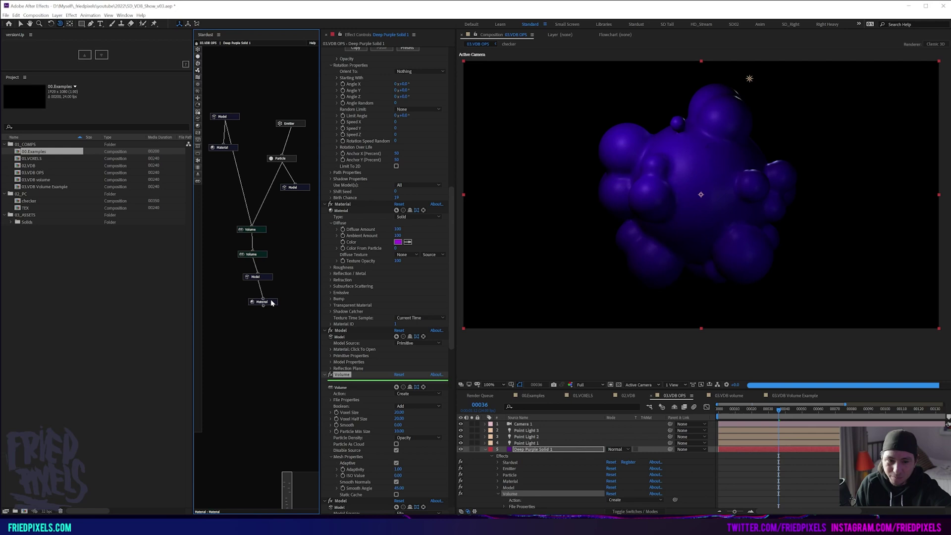
left_click(271, 302)
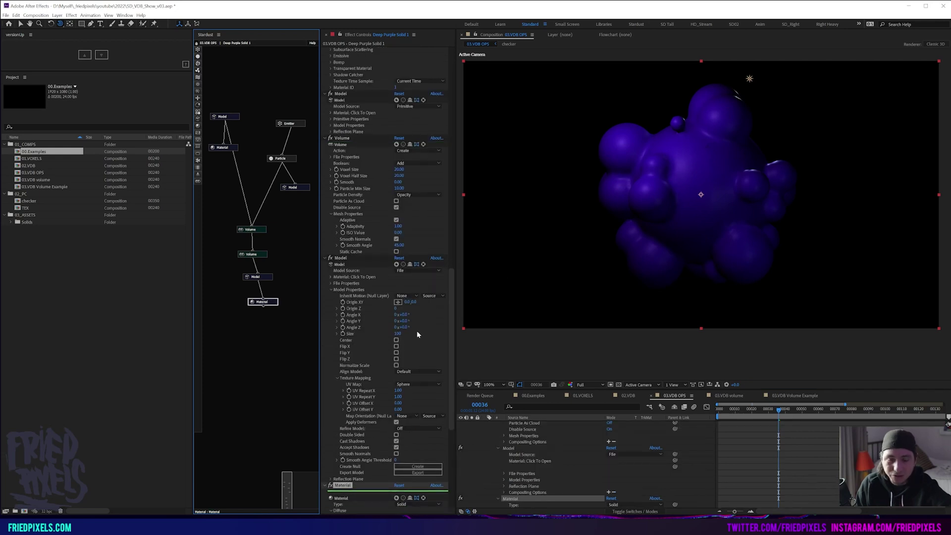
scroll(418, 332, "down", 10)
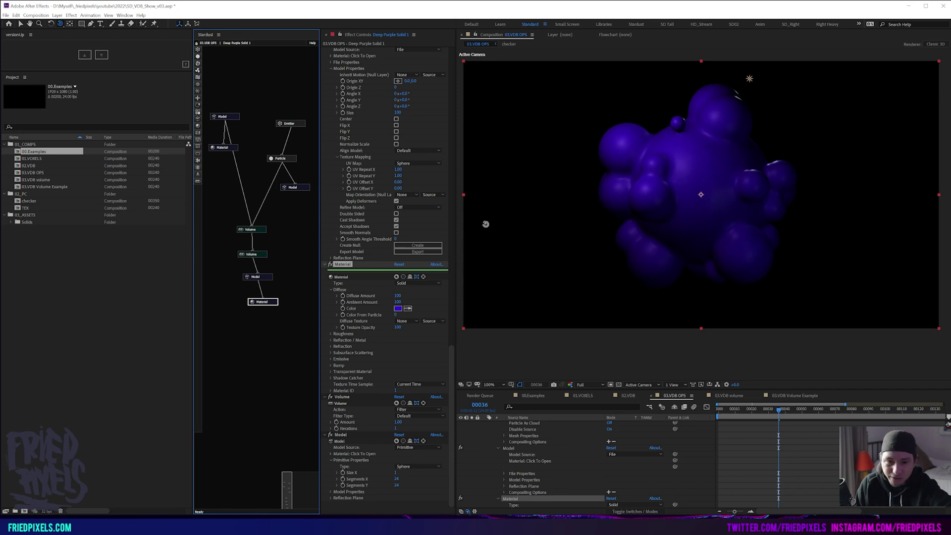
left_click(261, 278)
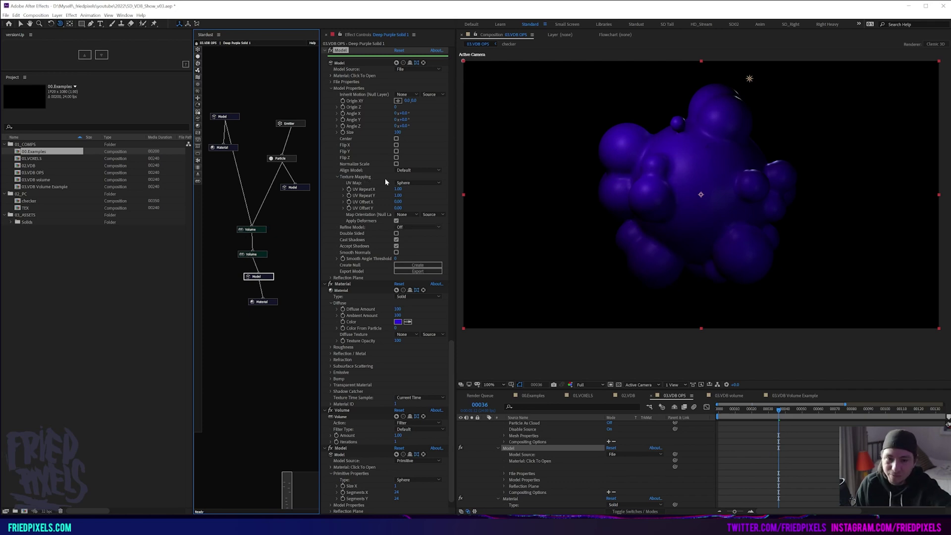
left_click(405, 184)
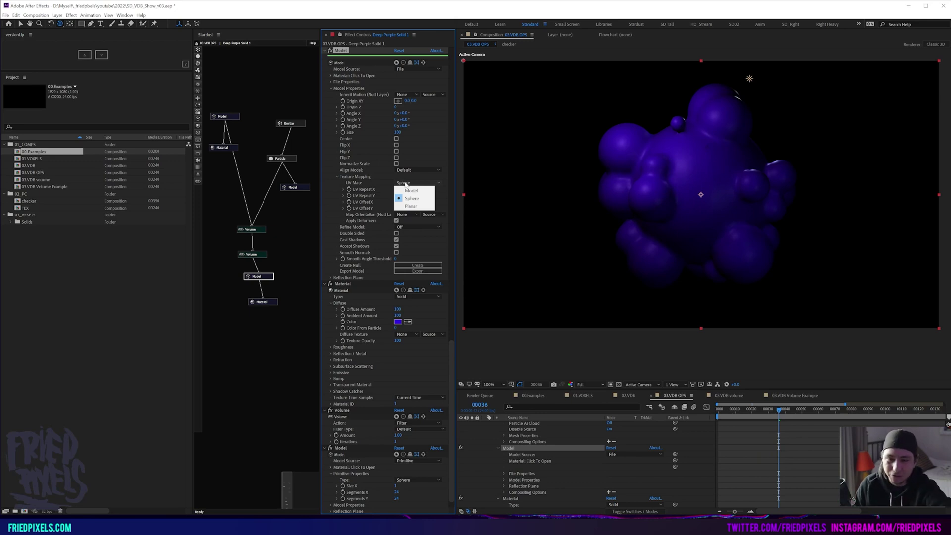
left_click(319, 256)
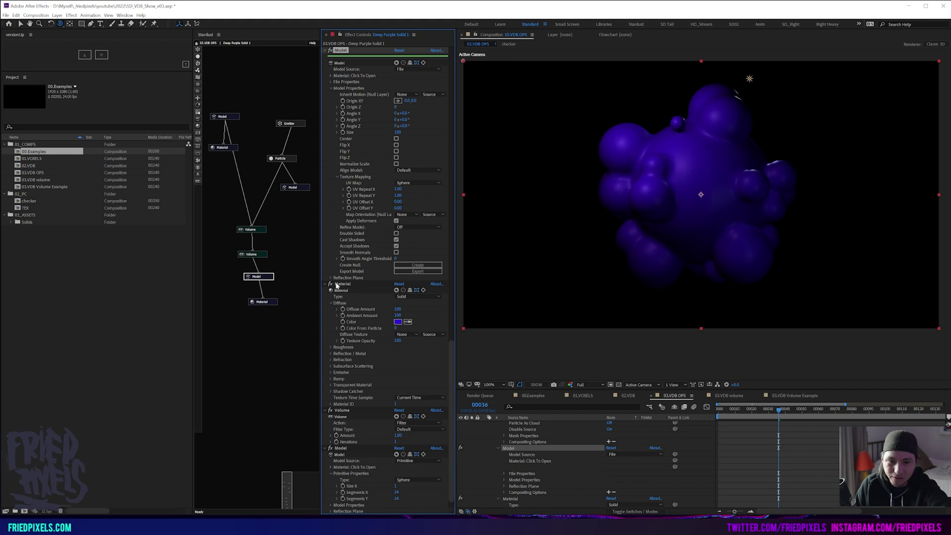
Step: Set the material's Diffuse Texture to the 6. checker layer and preview the animation
left_click(260, 301)
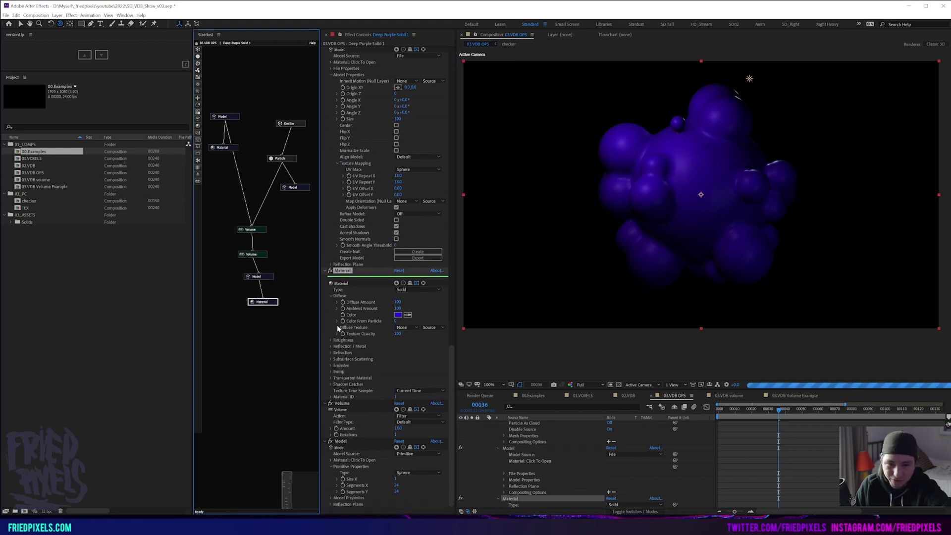
left_click(407, 322)
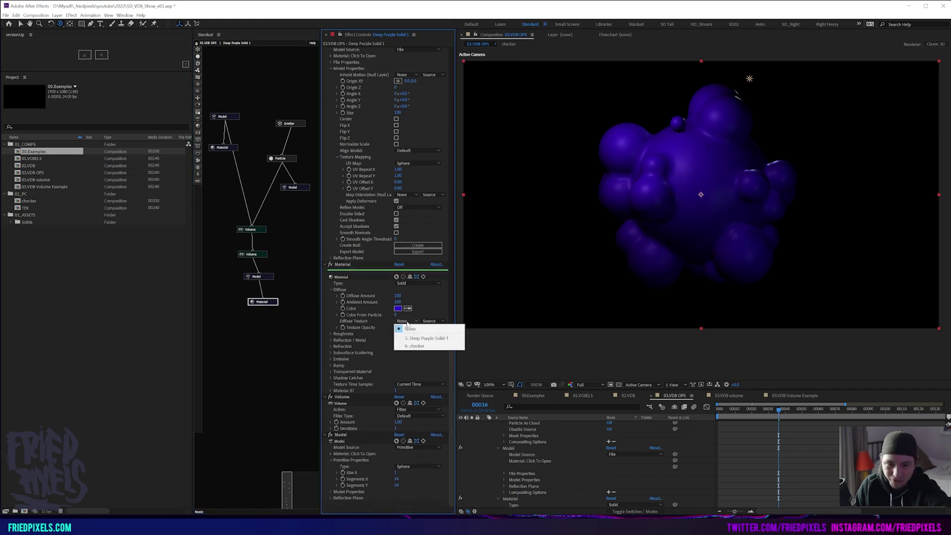
left_click(420, 346)
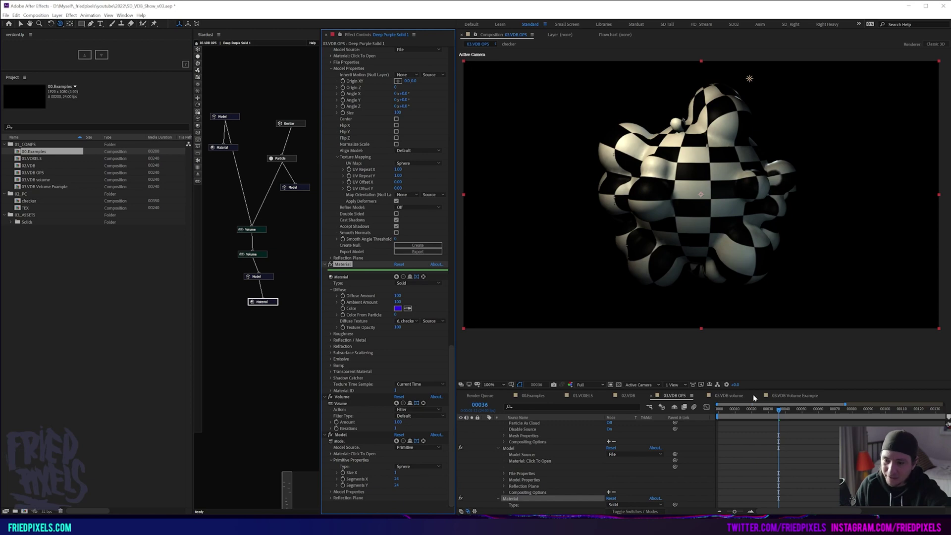
scroll(748, 410, "right", 1)
scroll(748, 410, "down", 5)
key("space")
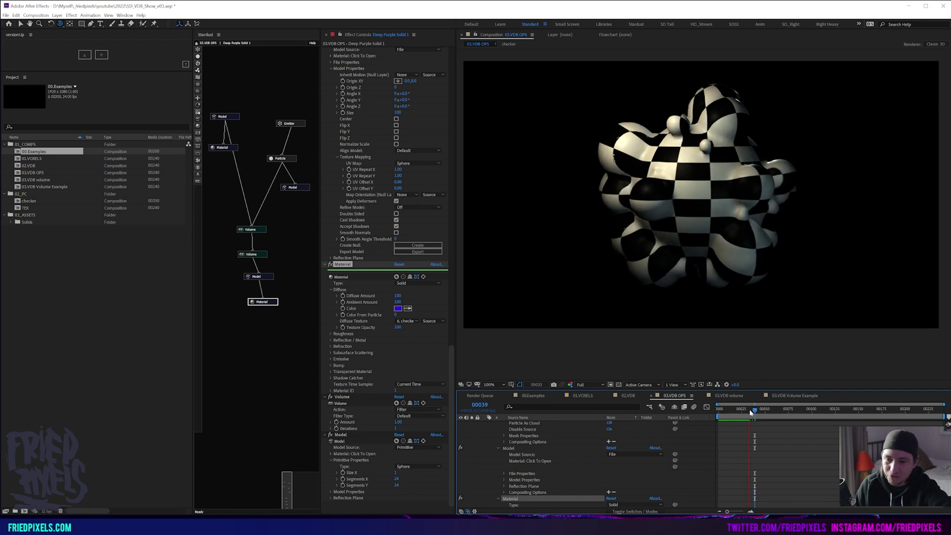
key("space")
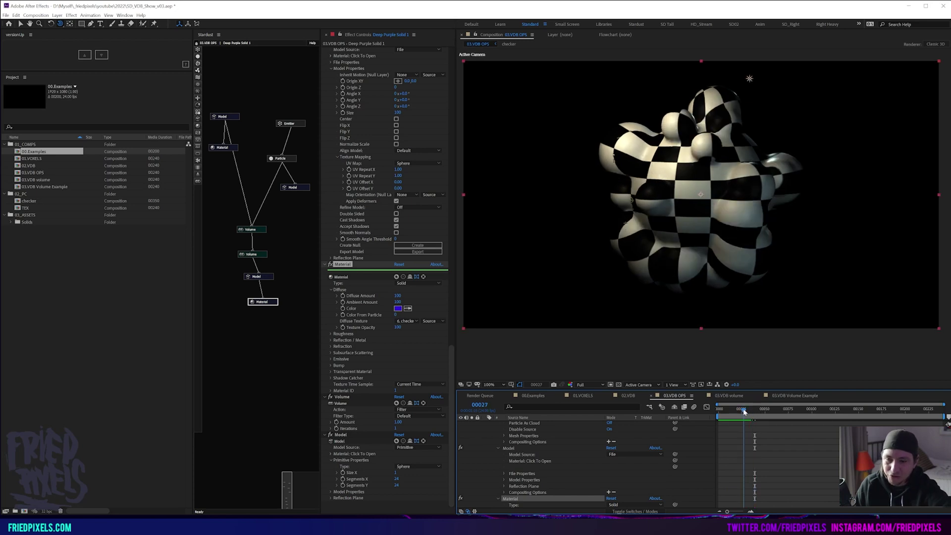
Step: Relink the particles into the first Volume node and set its Boolean to Difference
left_click(258, 230)
left_click_drag(250, 232, 250, 226)
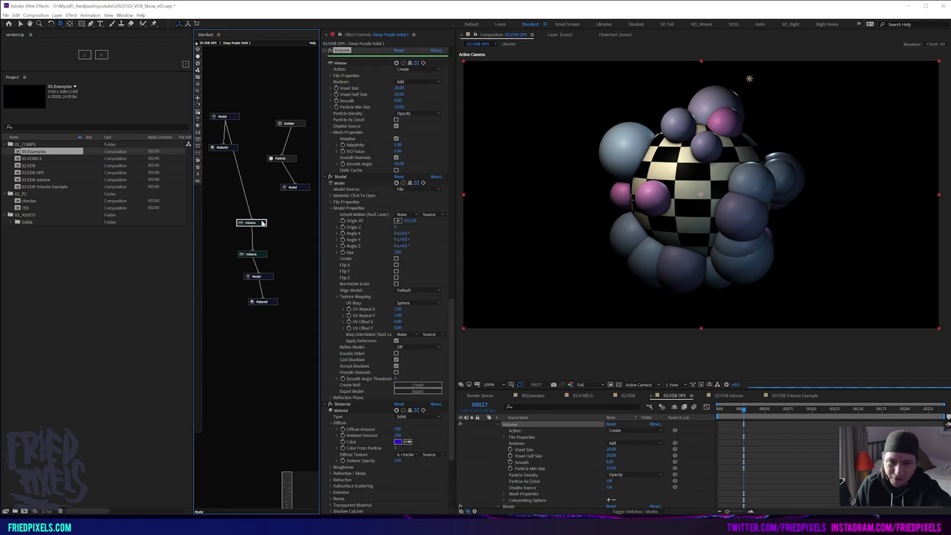
left_click_drag(266, 218, 279, 160)
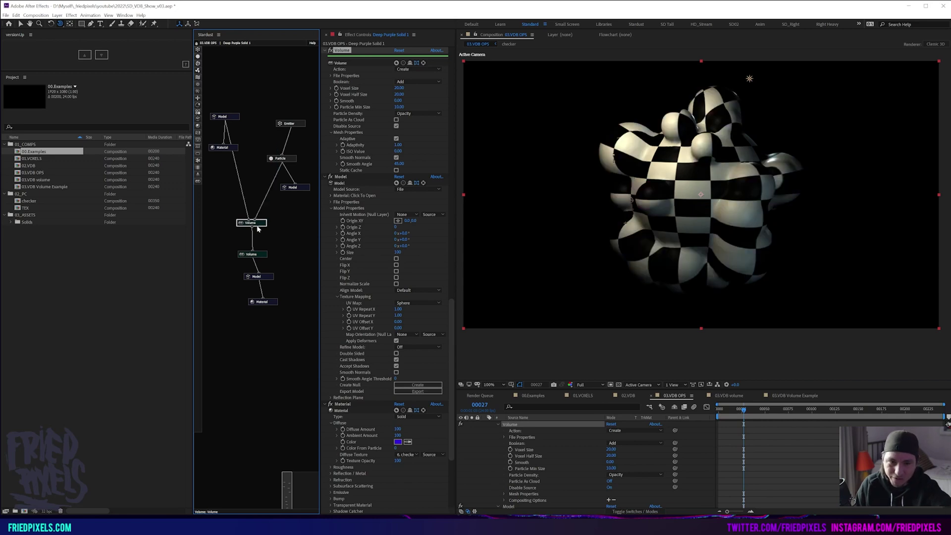
left_click(402, 83)
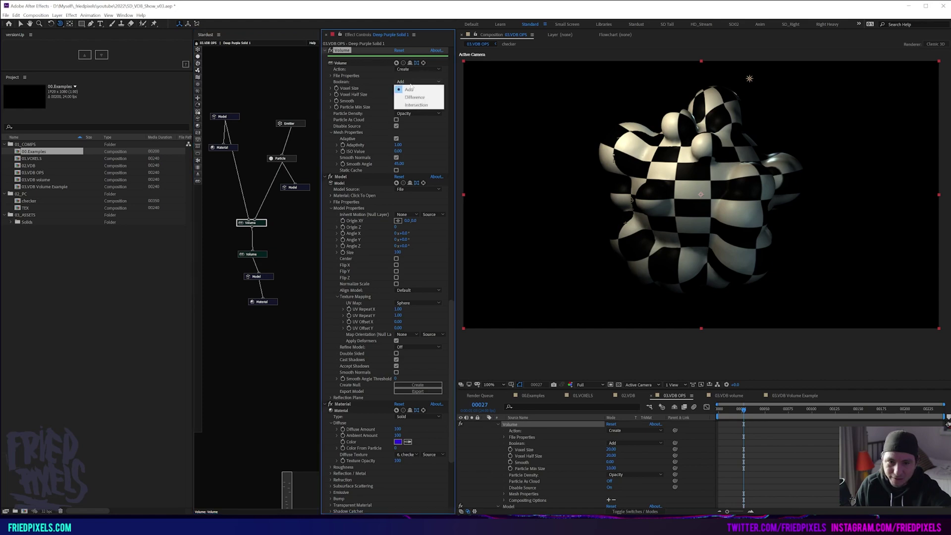
left_click(420, 99)
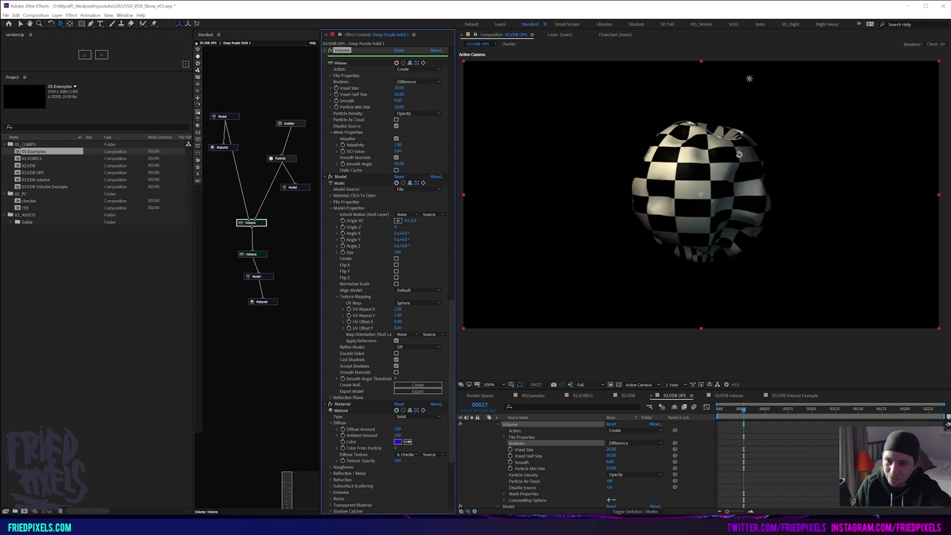
left_click_drag(739, 409, 812, 412)
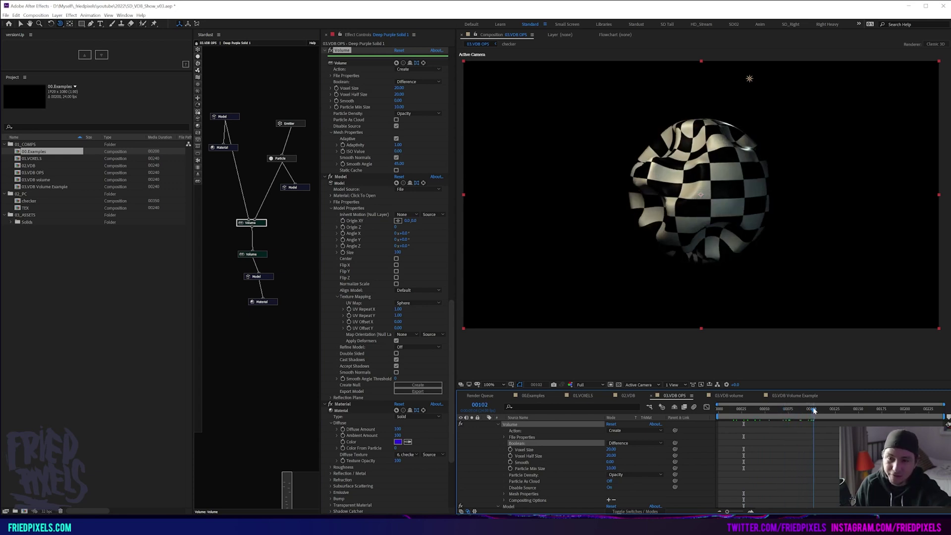
left_click_drag(694, 204, 618, 200)
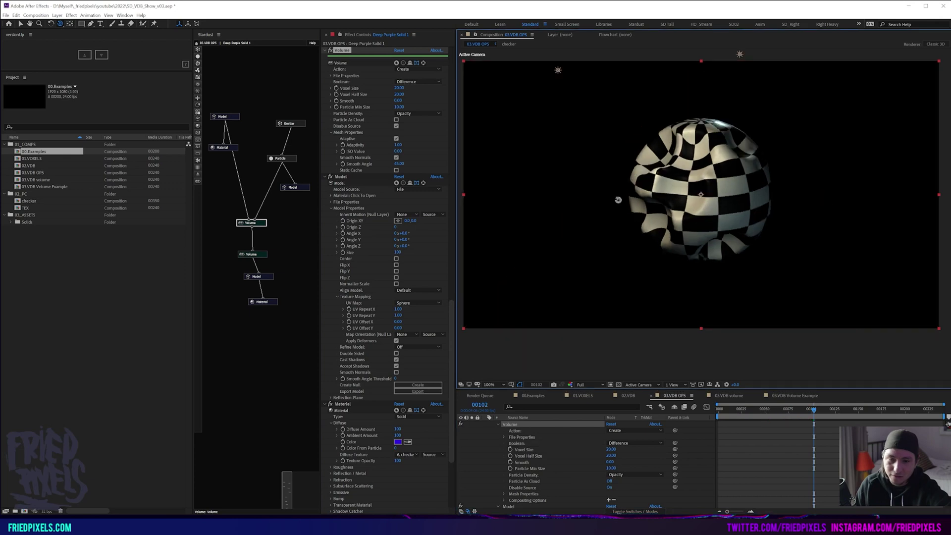
Step: Switch the Boolean to Intersection, preview the overlap pieces, and move the emitter chain higher
left_click(407, 81)
left_click(409, 104)
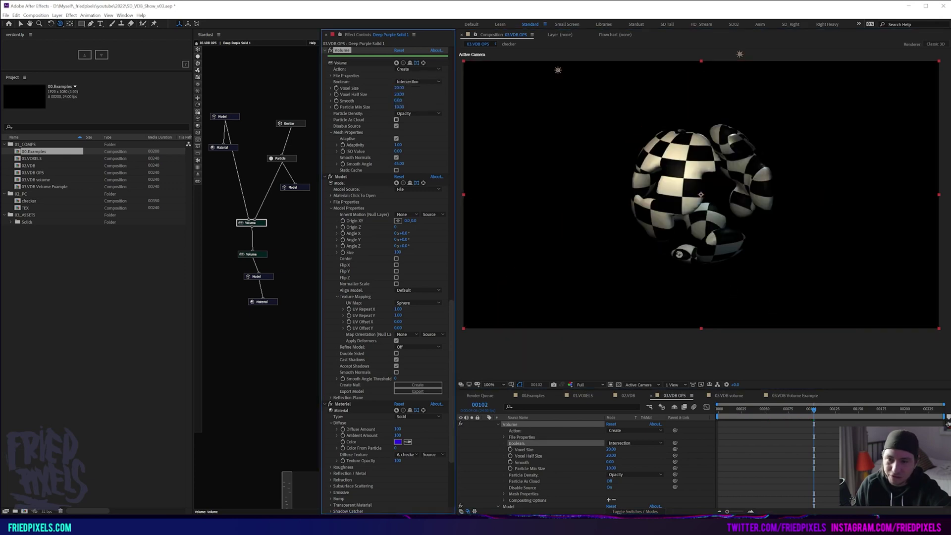
left_click_drag(744, 410, 815, 407)
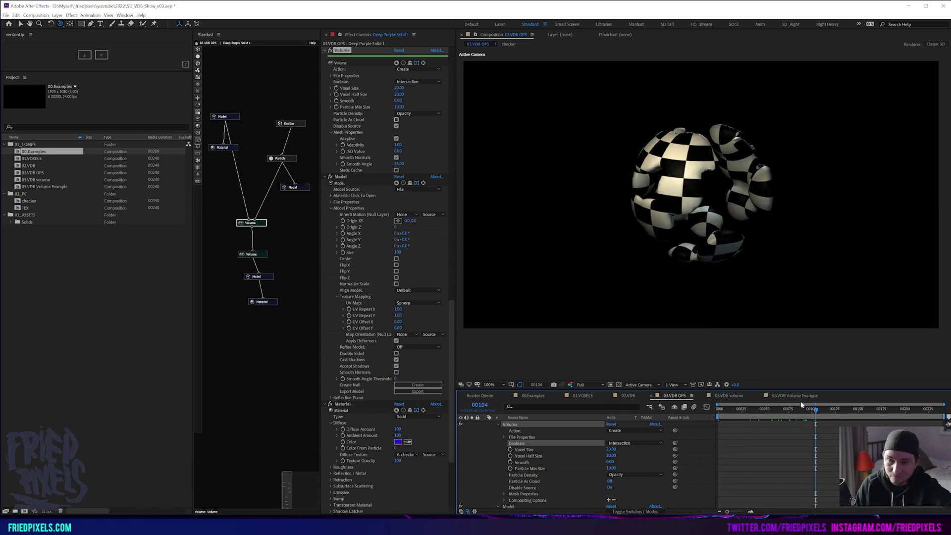
key("space")
left_click_drag(748, 408, 763, 408)
left_click_drag(275, 107, 312, 203)
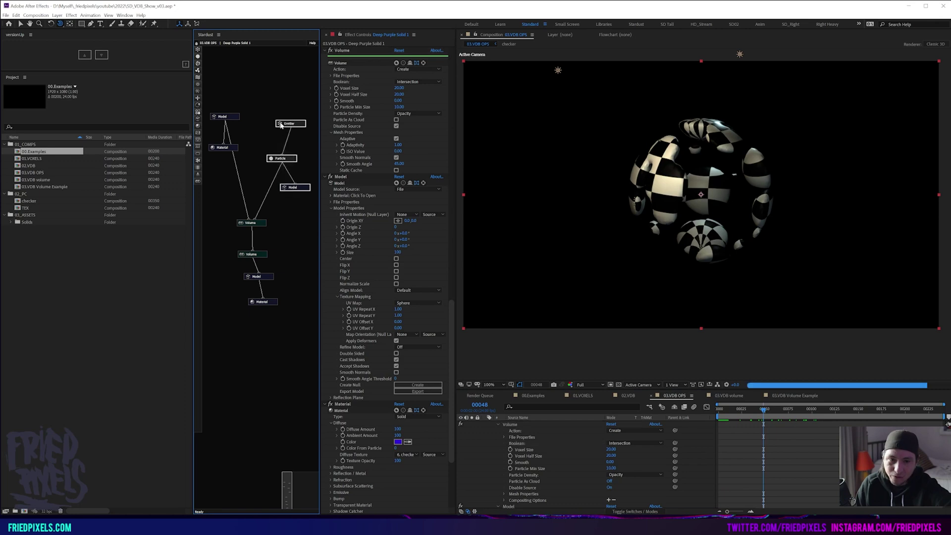
left_click_drag(287, 124, 287, 101)
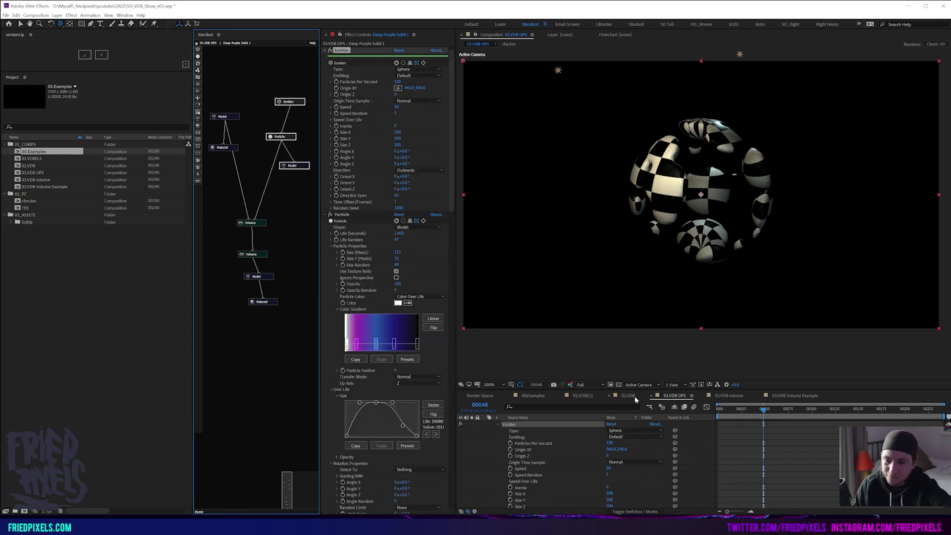
Step: In the 03.VDB volume comp, inspect the Emitter, Particle and Auxiliary emitter settings
left_click(726, 396)
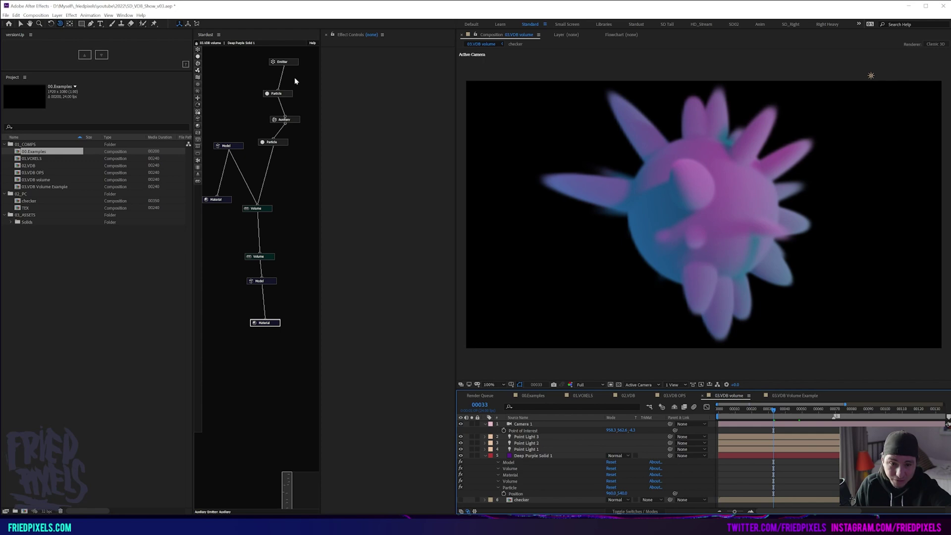
left_click(297, 62)
left_click(296, 62)
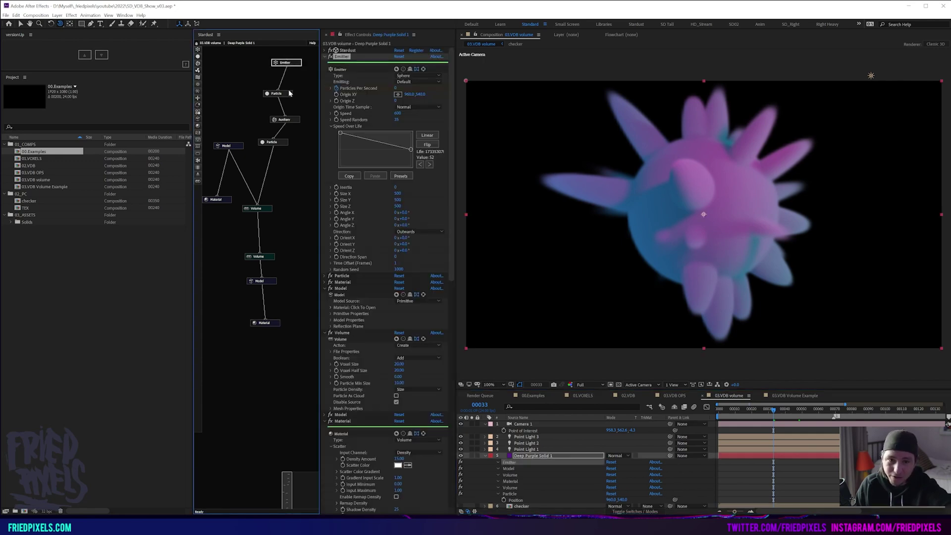
left_click_drag(289, 94, 289, 84)
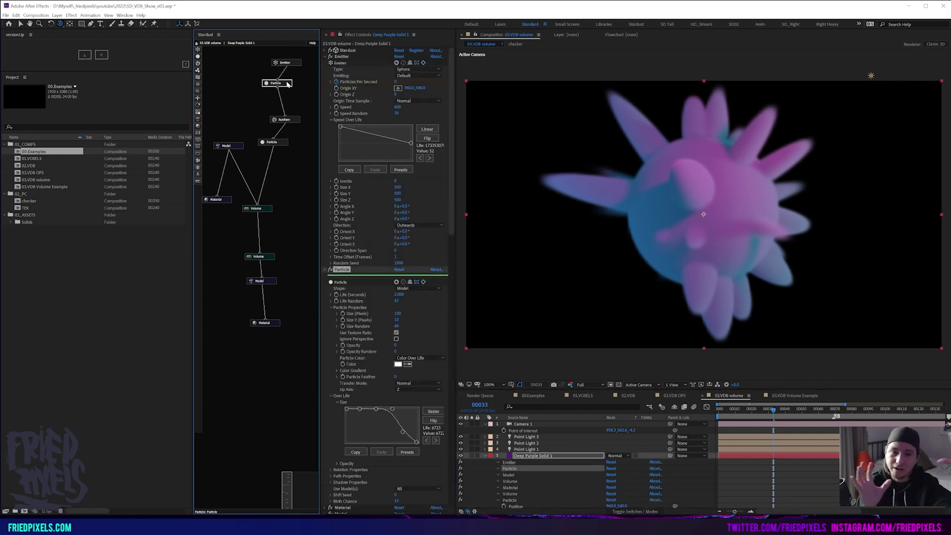
left_click(290, 119)
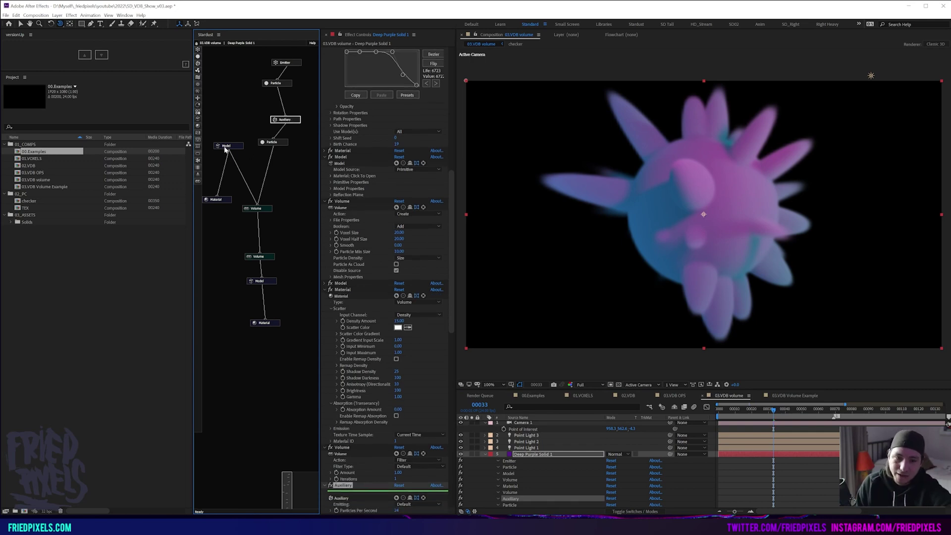
Step: Inspect both Volume nodes and the Model node's Volume source setting
left_click_drag(255, 212, 254, 220)
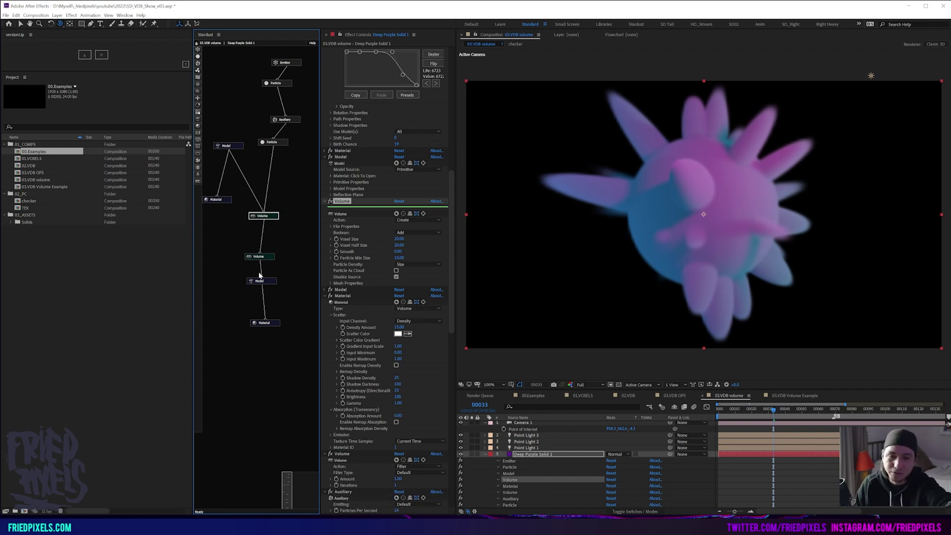
left_click_drag(269, 255, 273, 248)
left_click_drag(262, 281, 272, 278)
scroll(363, 331, "down", 2)
left_click(403, 219)
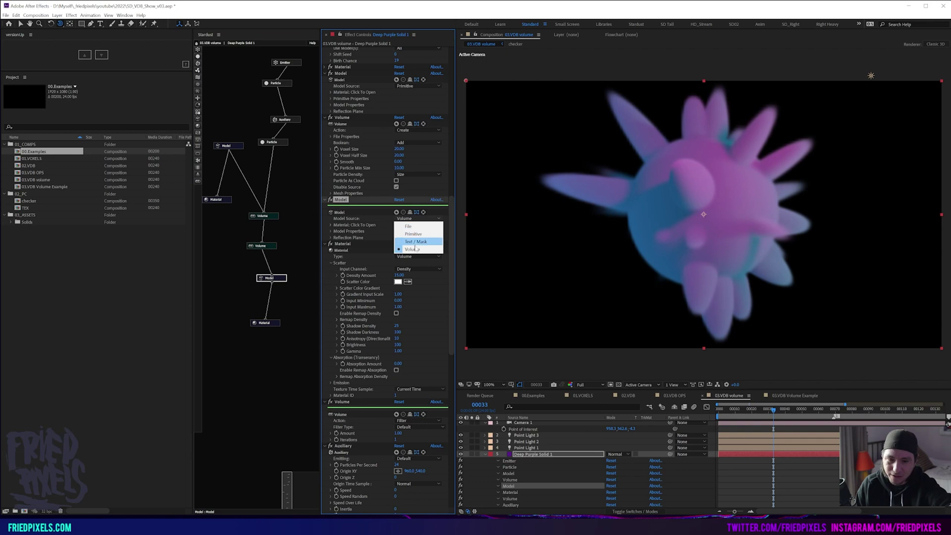
Step: Confirm the Material uses Volume type with the Density channel, then open 03.VDB Volume Example
left_click(267, 321)
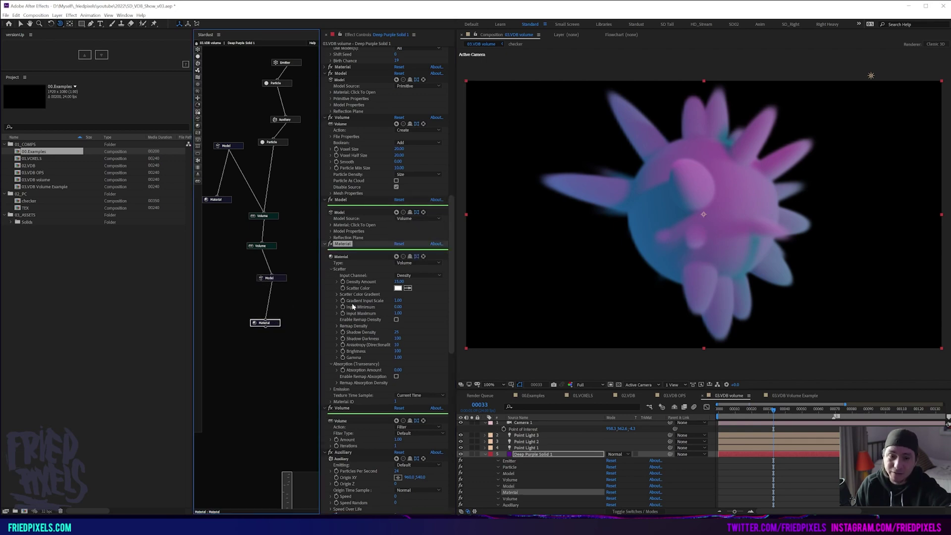
scroll(414, 278, "down", 1)
left_click(402, 242)
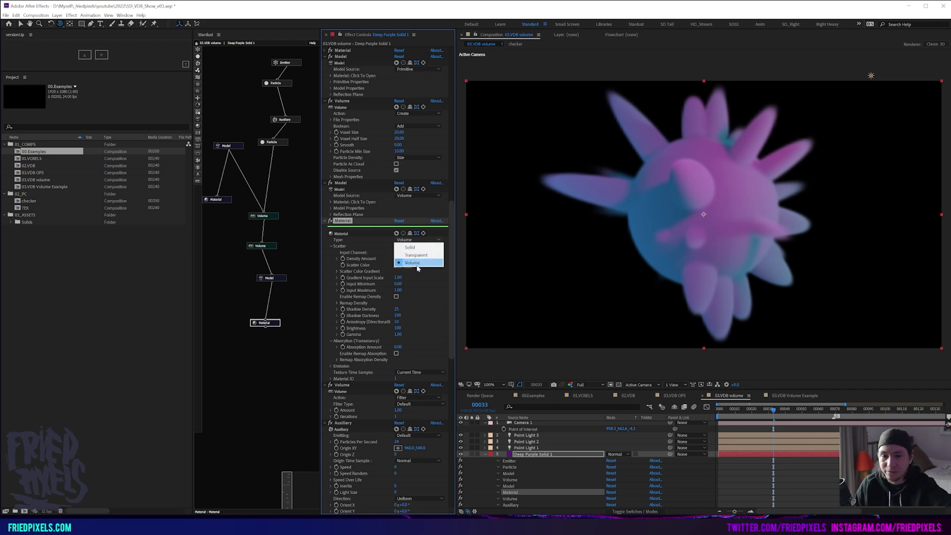
left_click(343, 225)
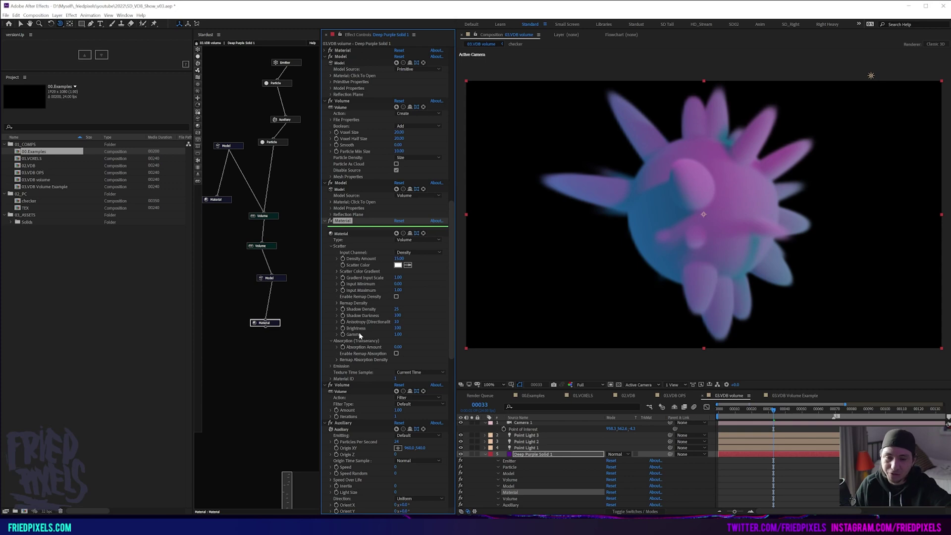
scroll(359, 332, "down", 3)
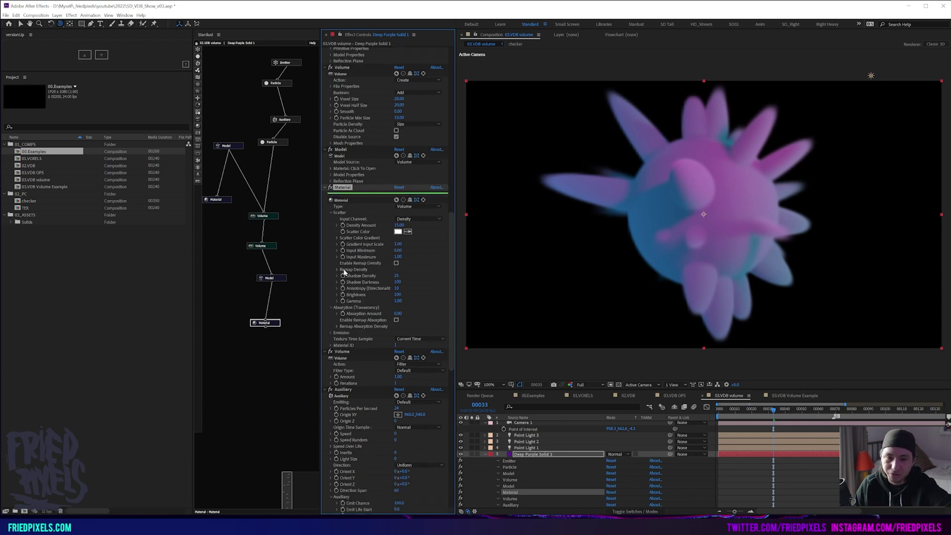
left_click(417, 217)
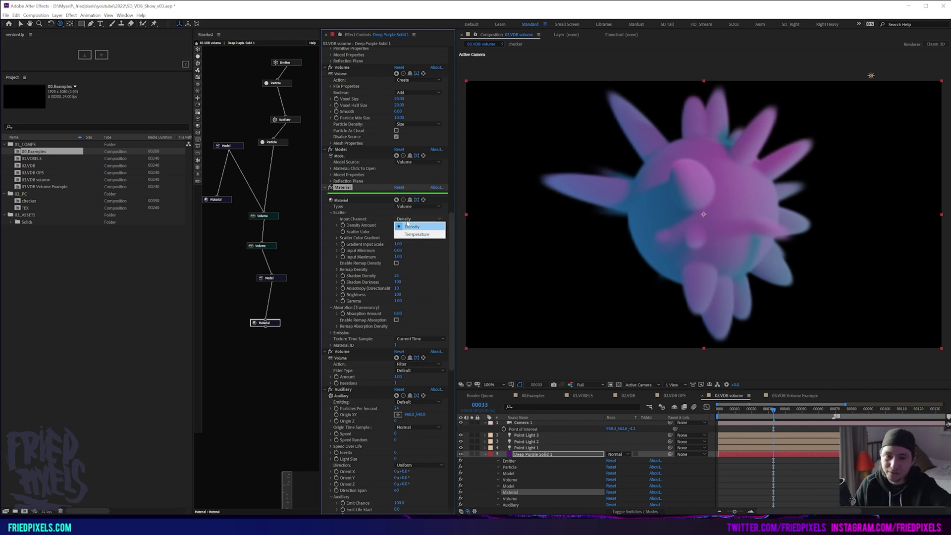
left_click(378, 217)
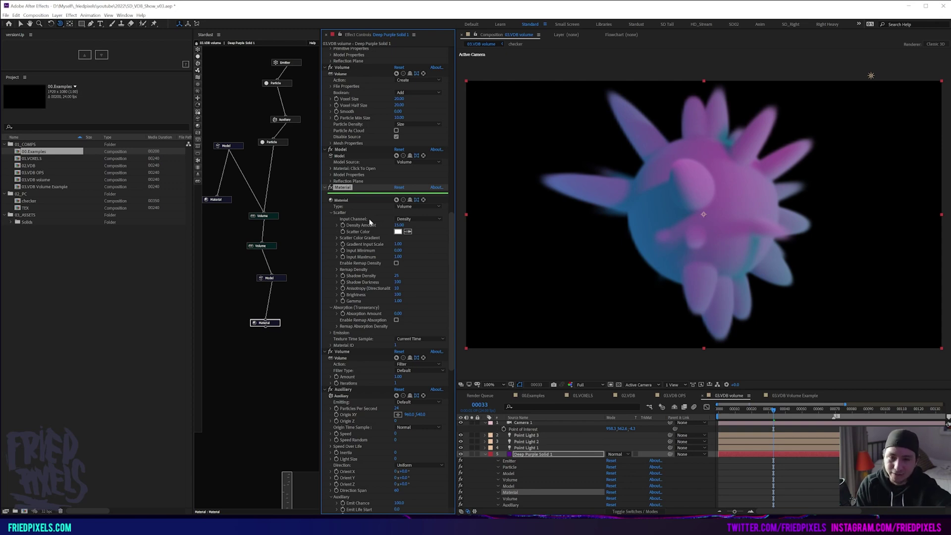
left_click(794, 396)
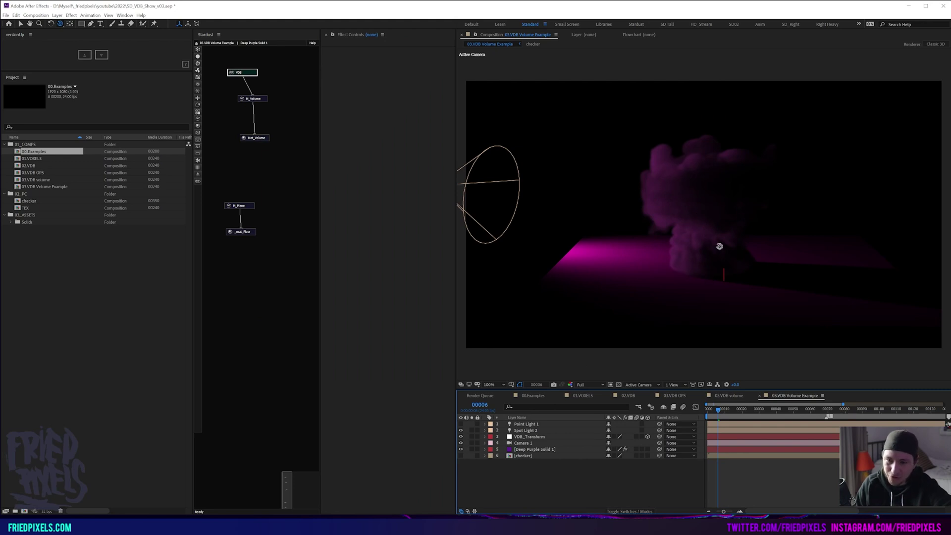
Step: Set Mat_Volume's Emission Amount to 1.00 and turn on a light to illuminate the floor
left_click(248, 140)
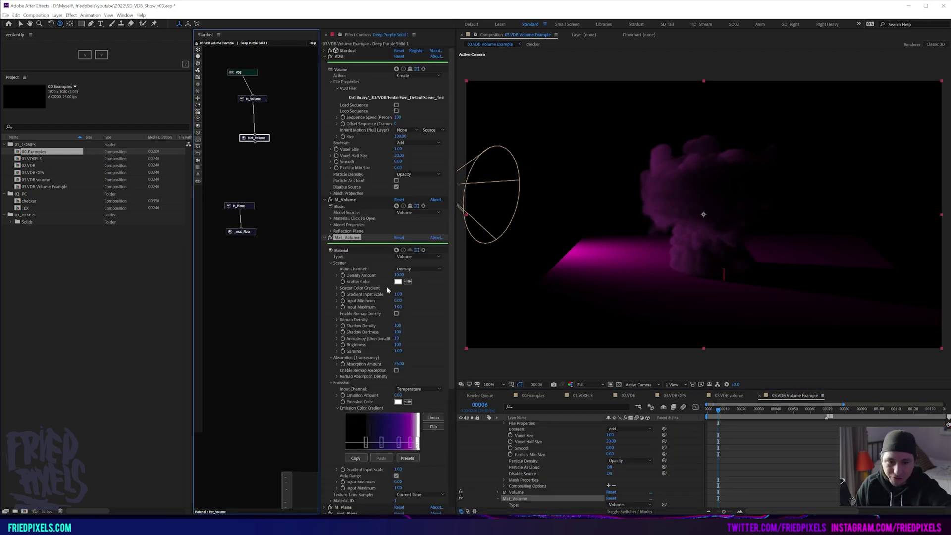
scroll(379, 310, "down", 3)
scroll(351, 363, "down", 1)
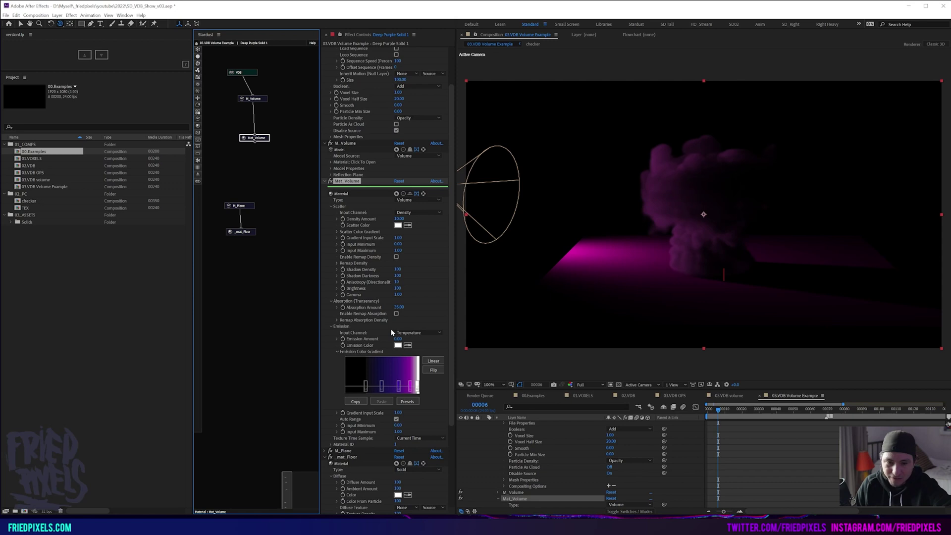
left_click(398, 339)
type("1")
key("Return")
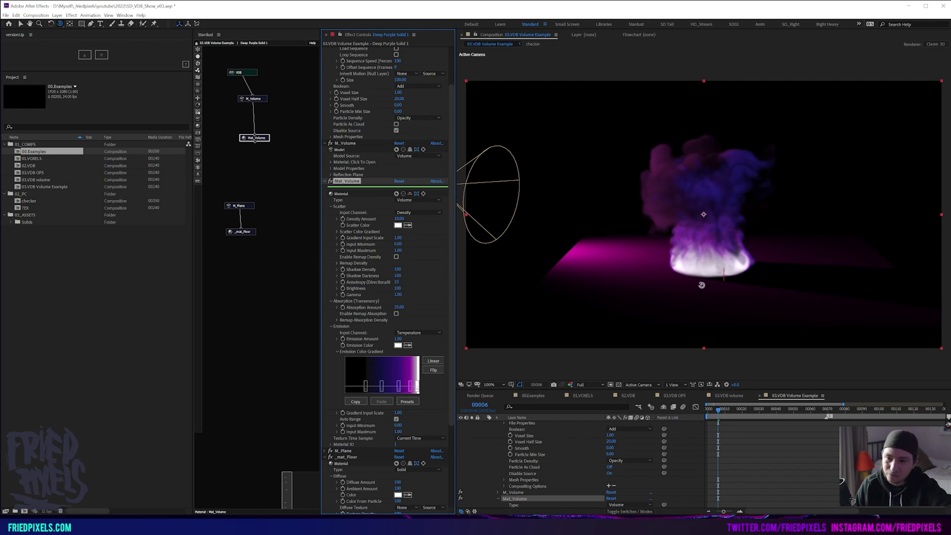
left_click(528, 454)
key("p")
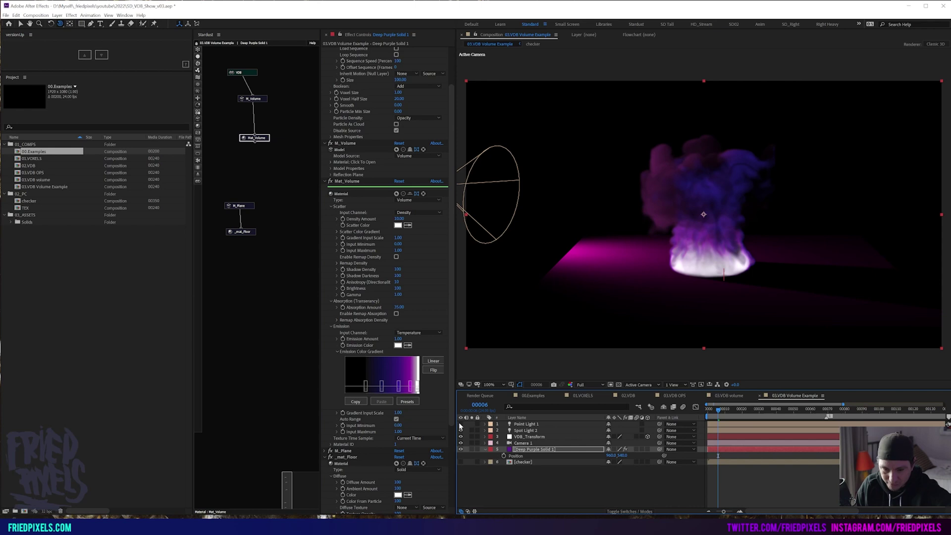
left_click(461, 424)
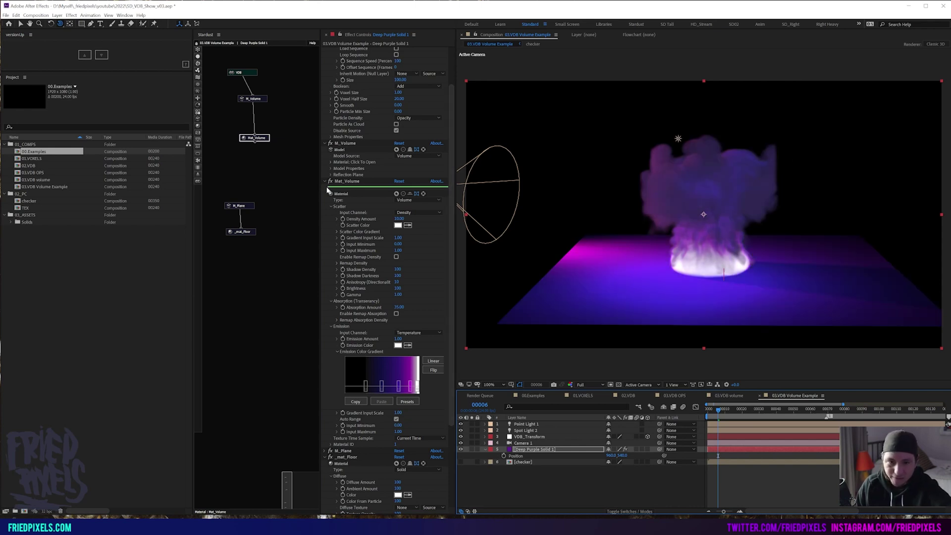
Step: Try an Absorption Amount of 0, then restore it to 35
left_click(399, 307)
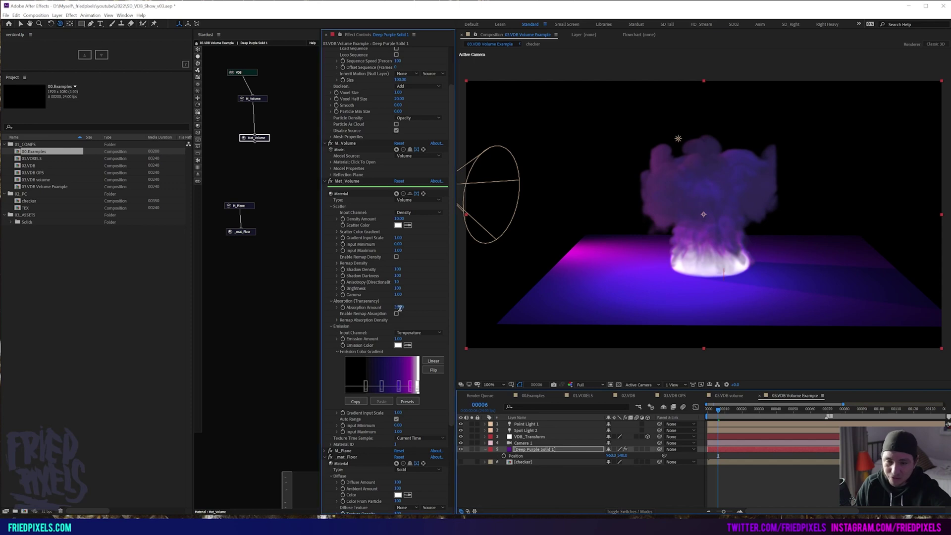
type("0")
key("Return")
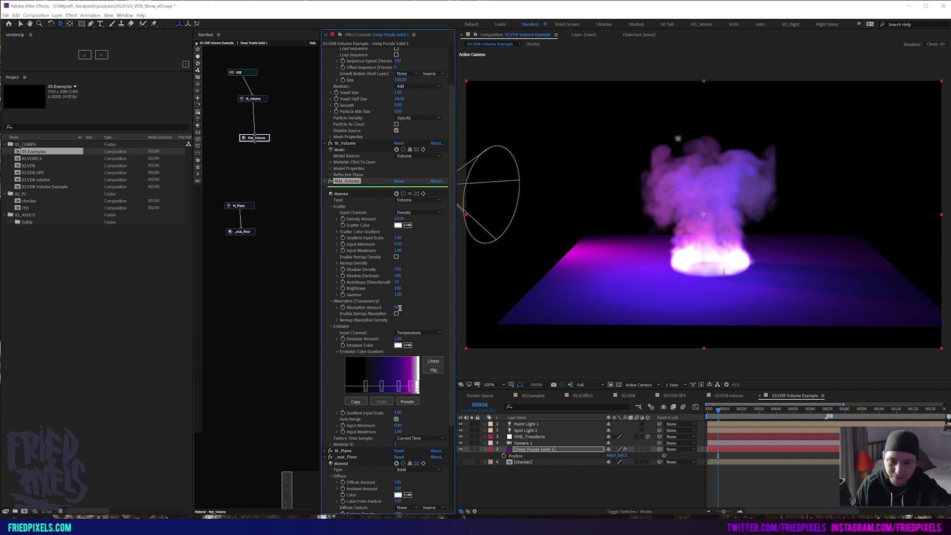
left_click(398, 308)
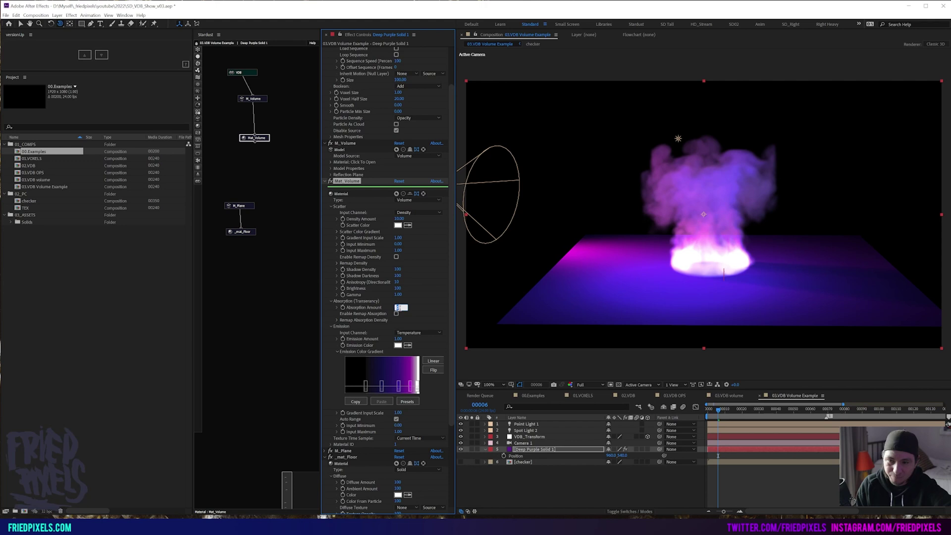
type("35")
key("Return")
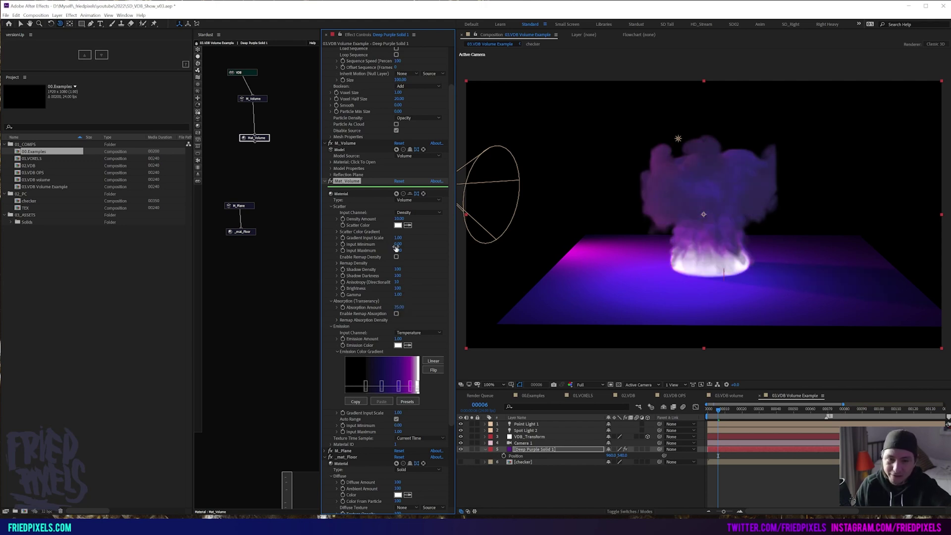
Step: Expand Remap Density, briefly check Scatter Color Gradient, and scroll down through the Emission settings
left_click(337, 263)
left_click(336, 231)
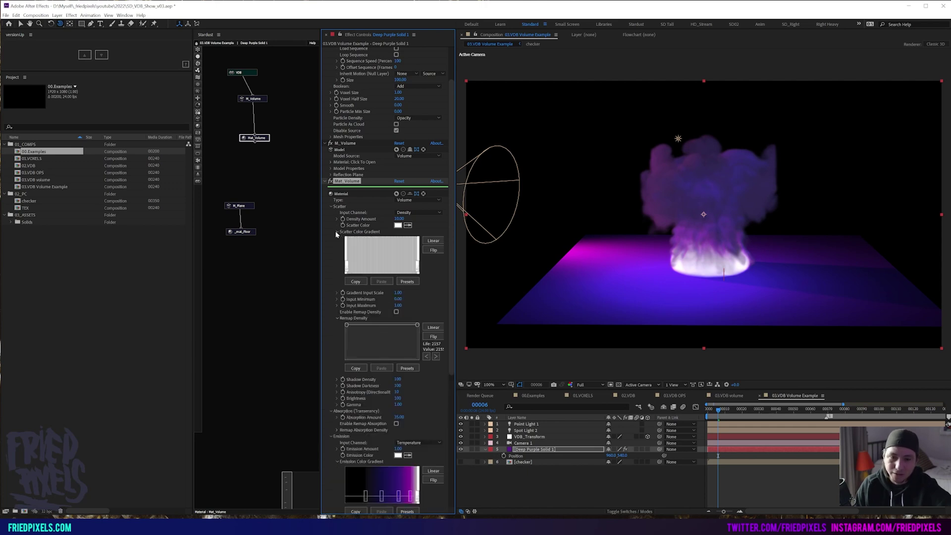
left_click(337, 232)
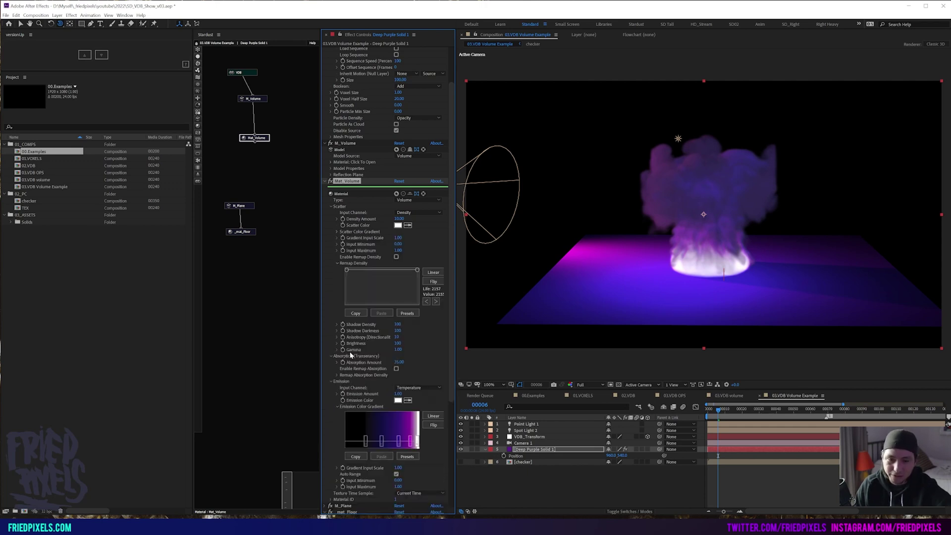
scroll(351, 353, "down", 3)
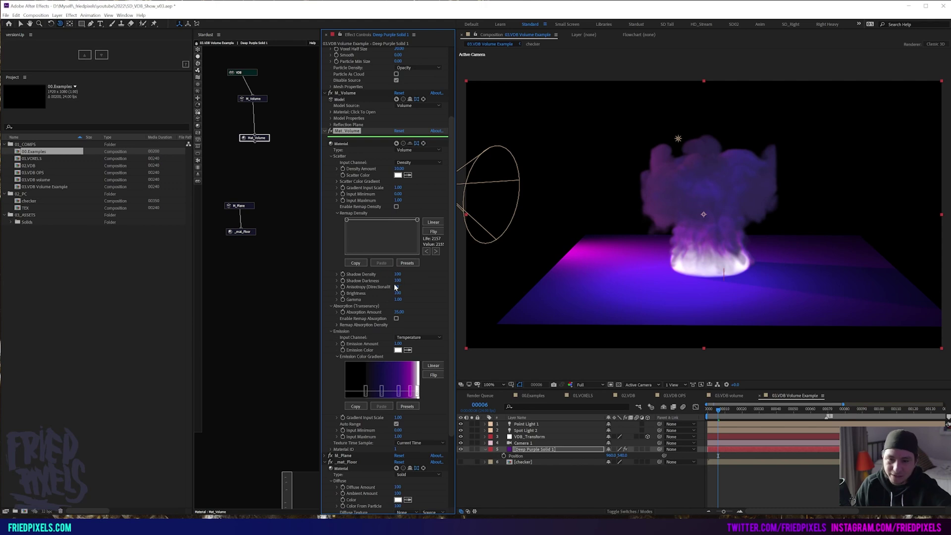
left_click_drag(395, 287, 411, 287)
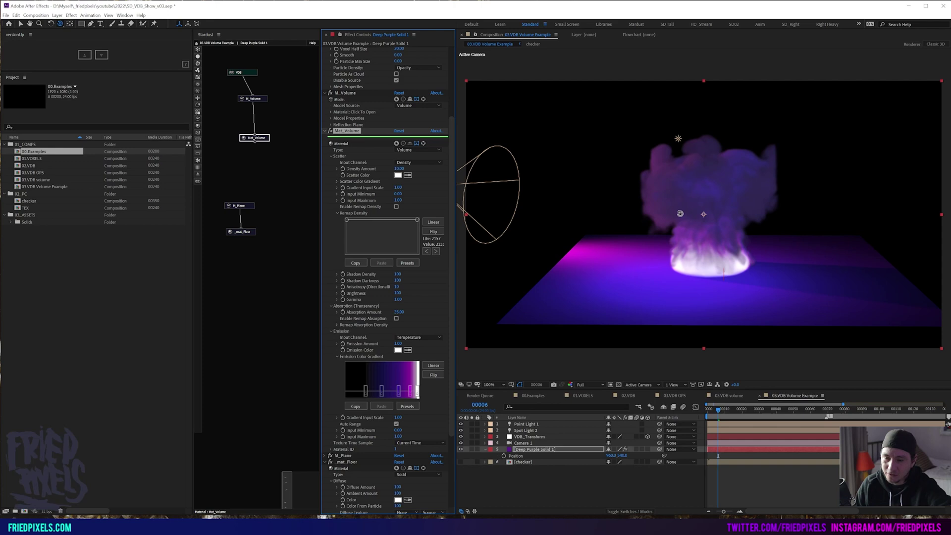
scroll(415, 299, "down", 6)
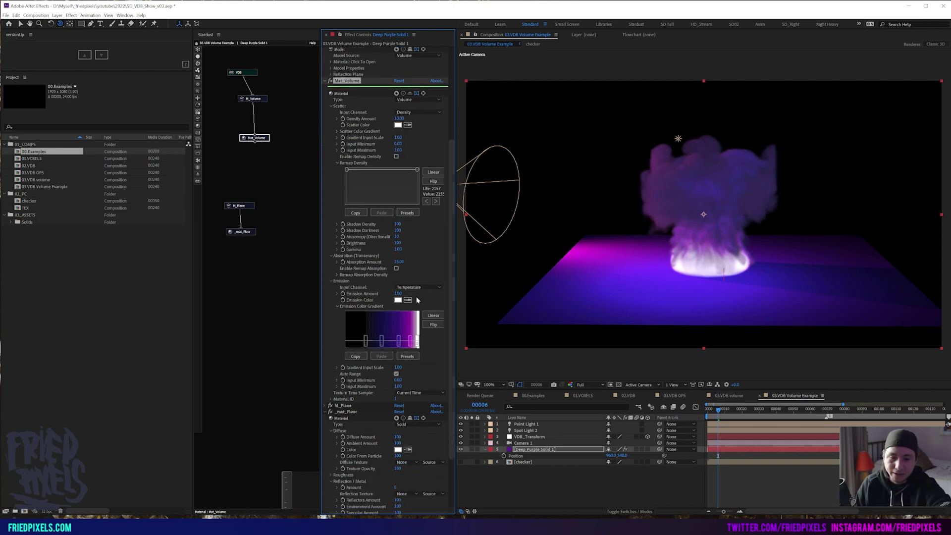
scroll(371, 326, "down", 1)
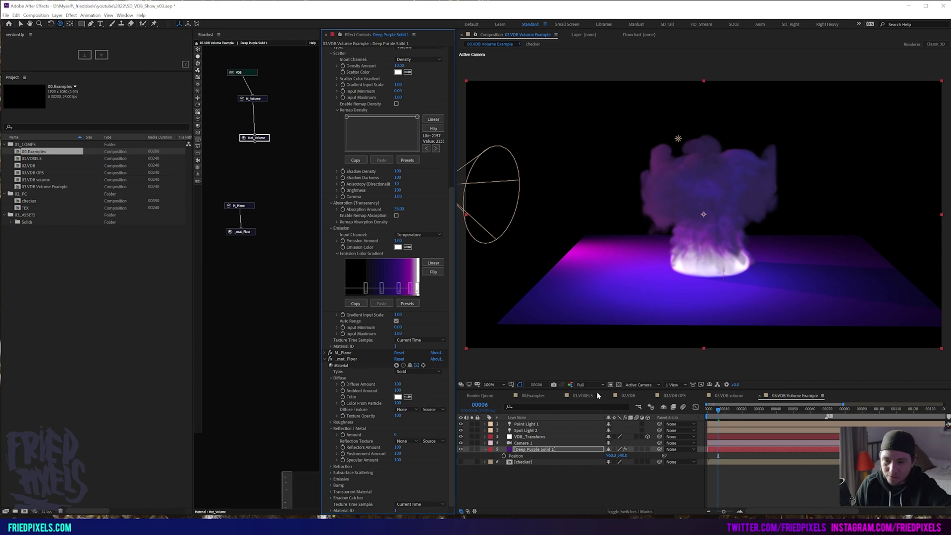
Step: Browse the 00.Examples, 01.VOXELS, 02.VDB and 03.VDB OPS comps, then open 03.VDB volume at frame 00007
left_click(531, 396)
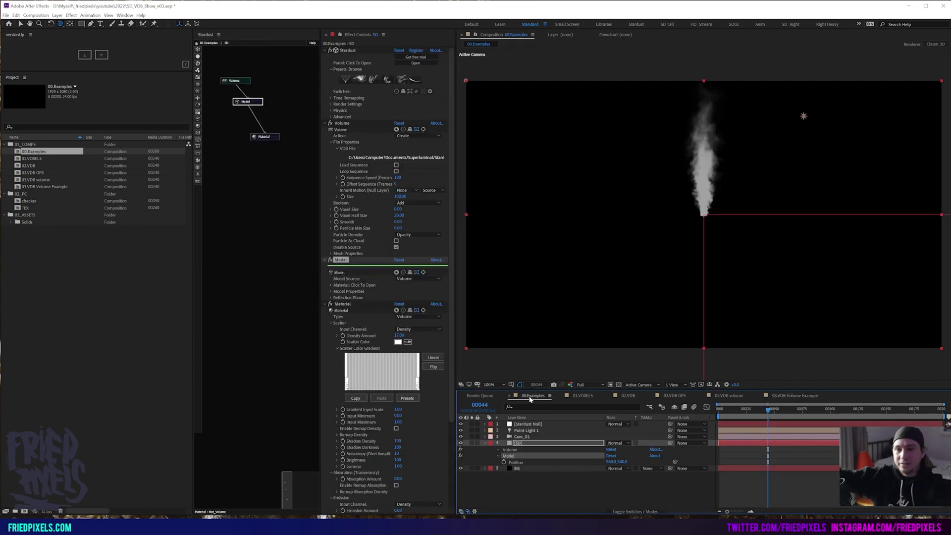
left_click(578, 396)
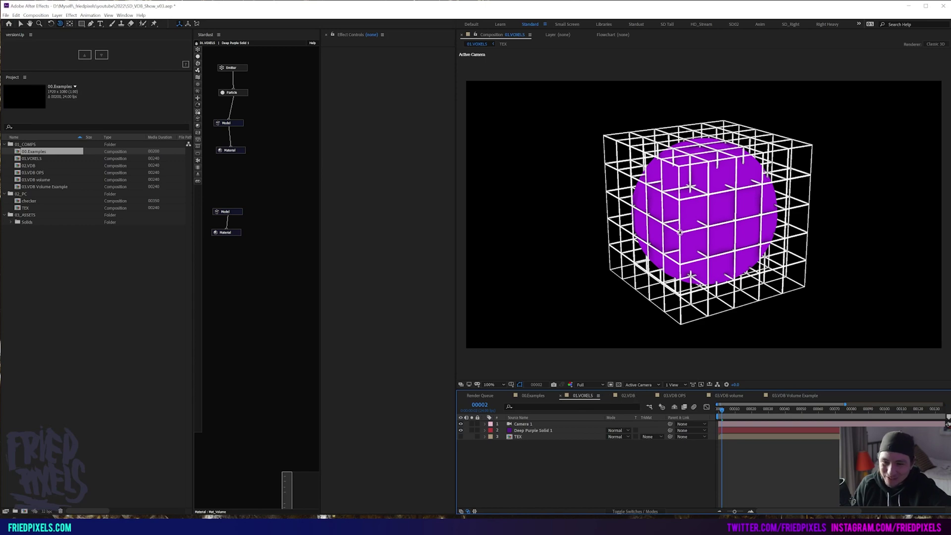
left_click_drag(679, 231, 699, 249)
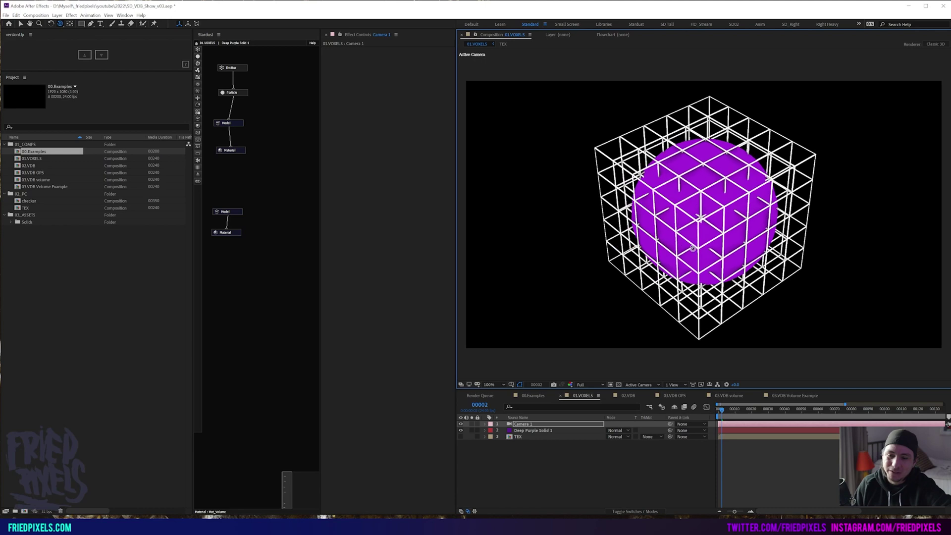
left_click(628, 396)
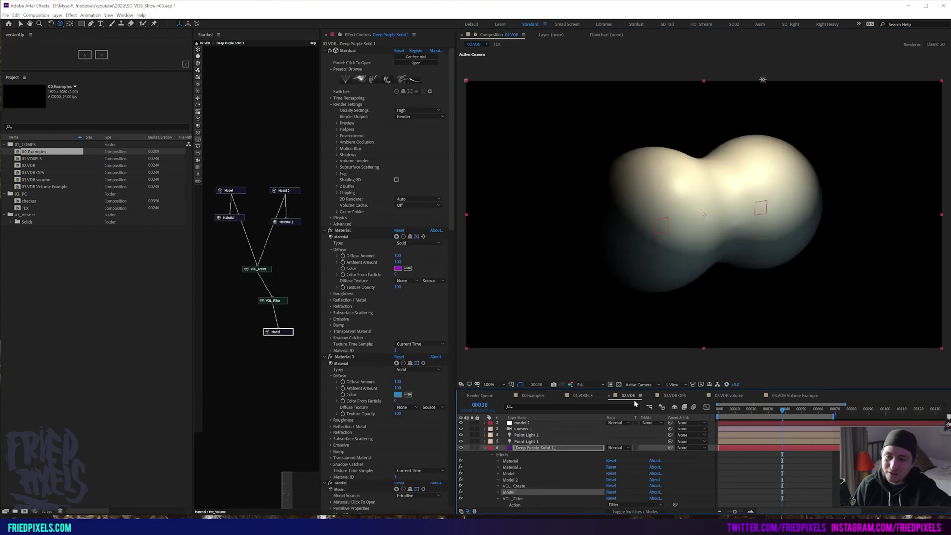
left_click(676, 396)
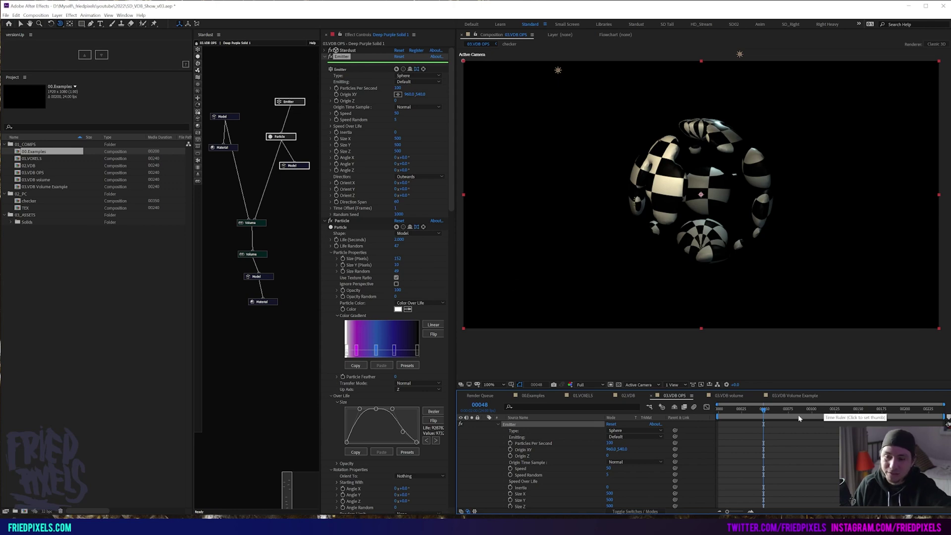
left_click(729, 395)
left_click_drag(776, 413, 730, 413)
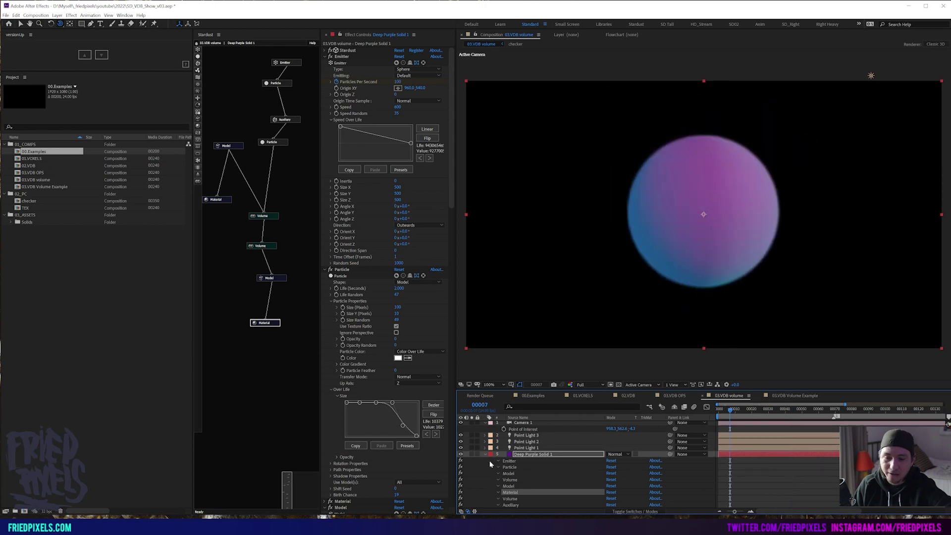